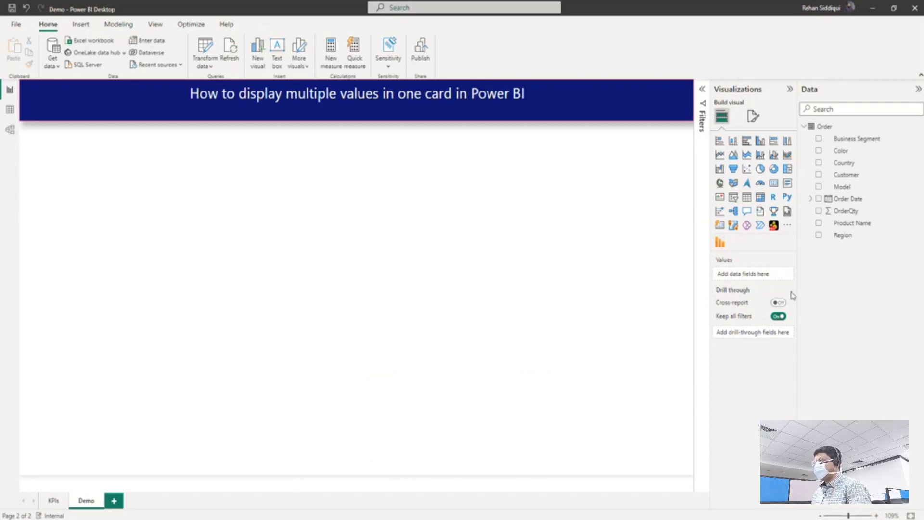
- Add a card visual to the Demo page and narrow it from both sides
left_click(774, 183)
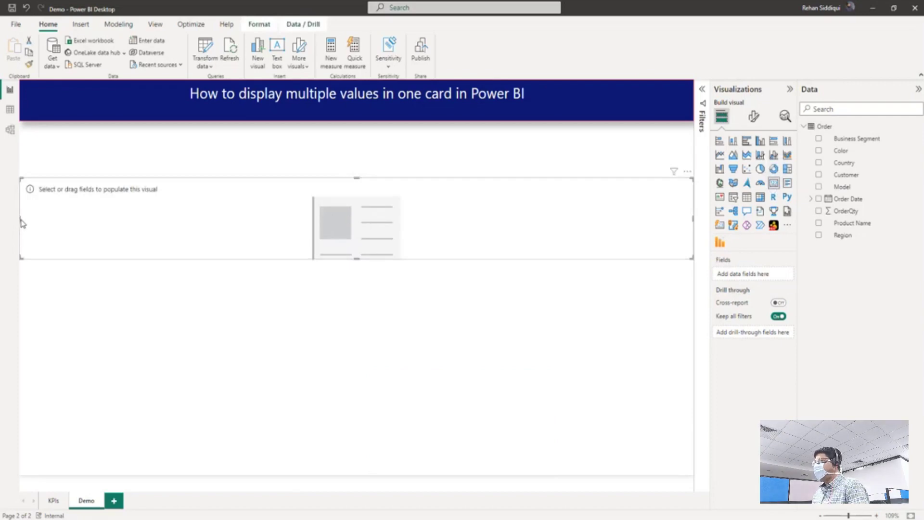
left_click_drag(20, 221, 222, 221)
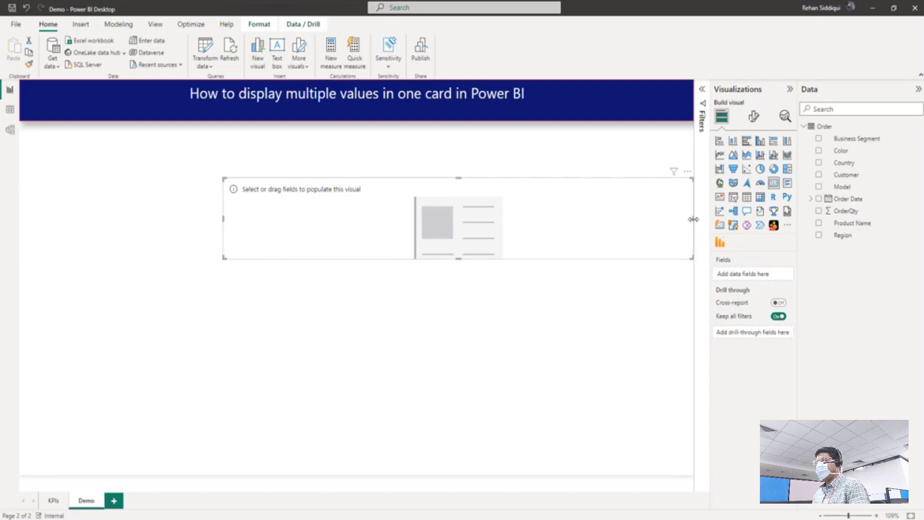
left_click_drag(687, 212, 489, 212)
left_click_drag(409, 210, 361, 210)
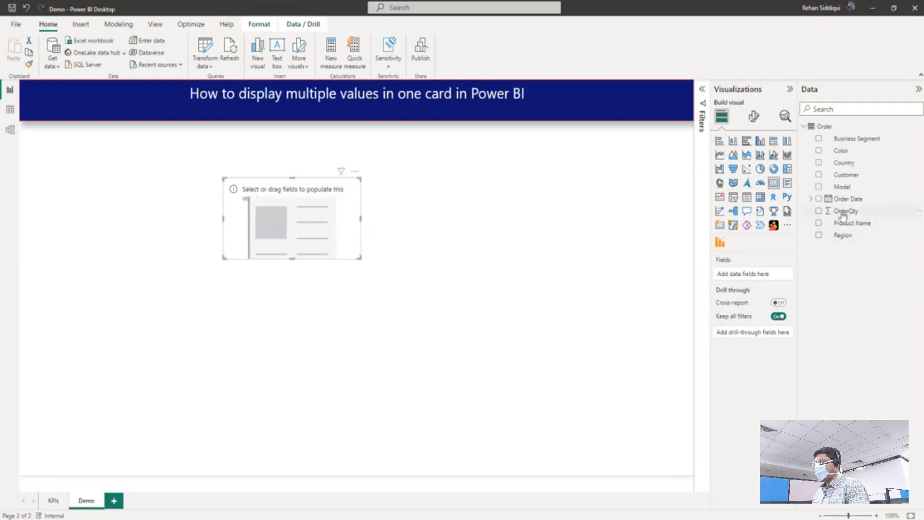
- Show OrderQty in the card, keeping the Sum aggregation (215K)
left_click_drag(848, 217, 753, 280)
left_click(780, 275)
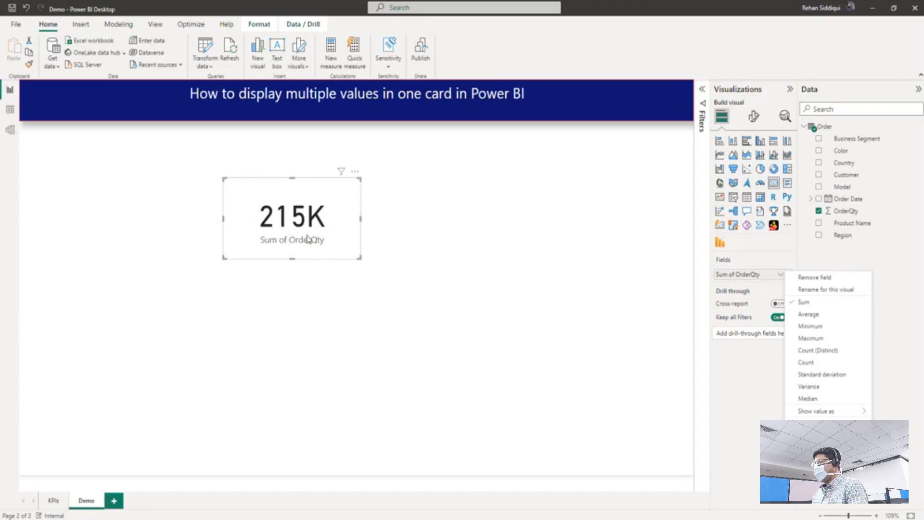
left_click(483, 311)
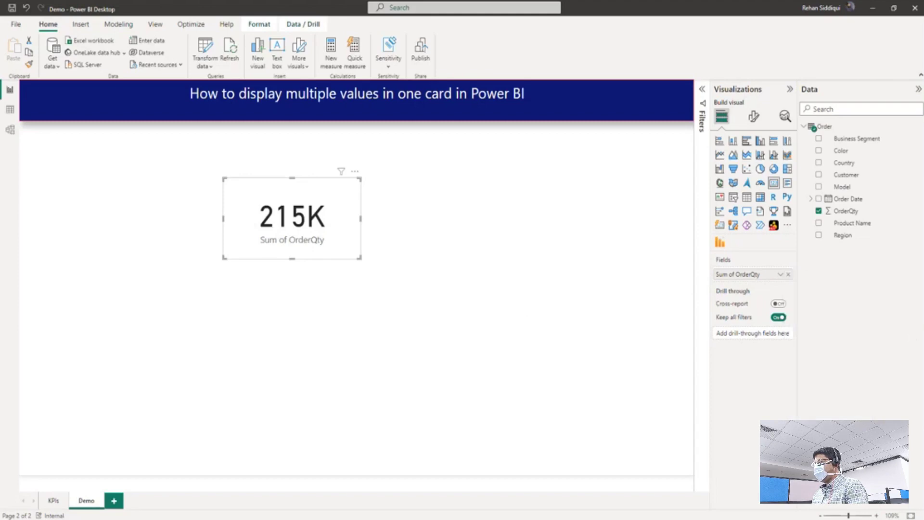
- Create a new measure in the Order table named Total Order Qty
left_click(861, 226)
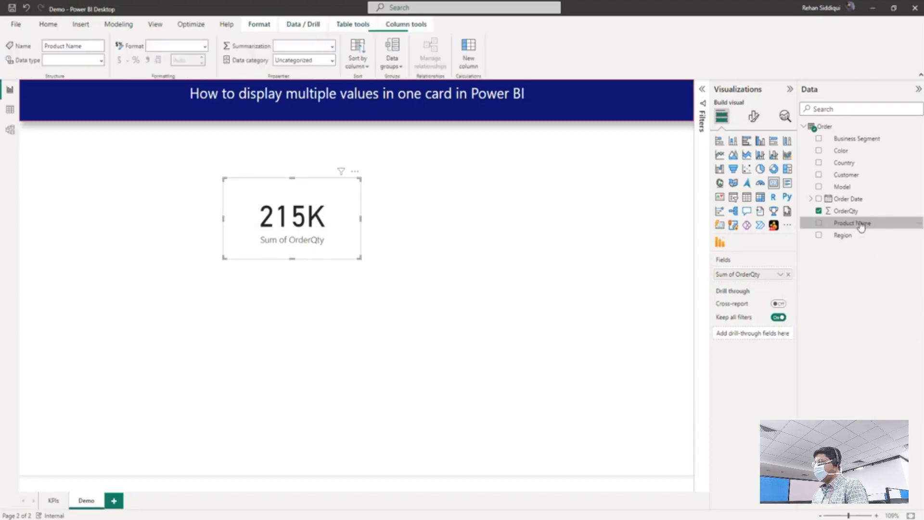
right_click(859, 224)
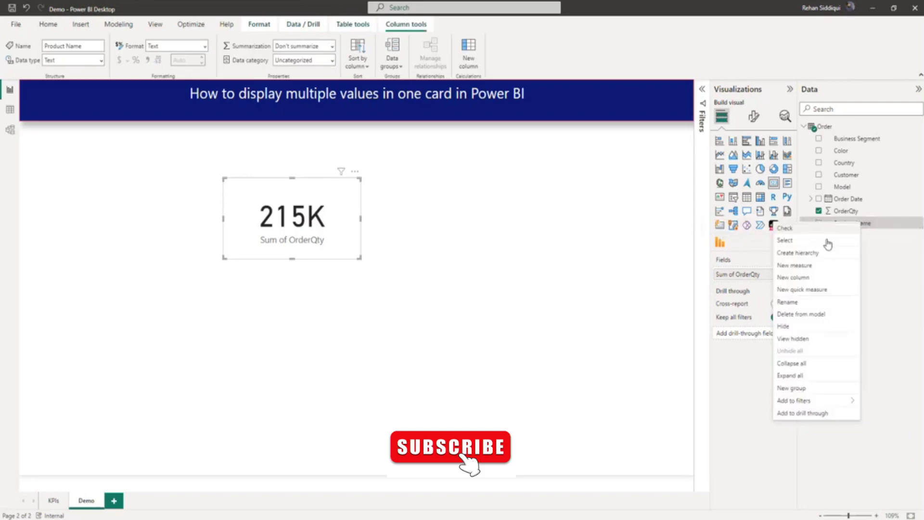
left_click(801, 266)
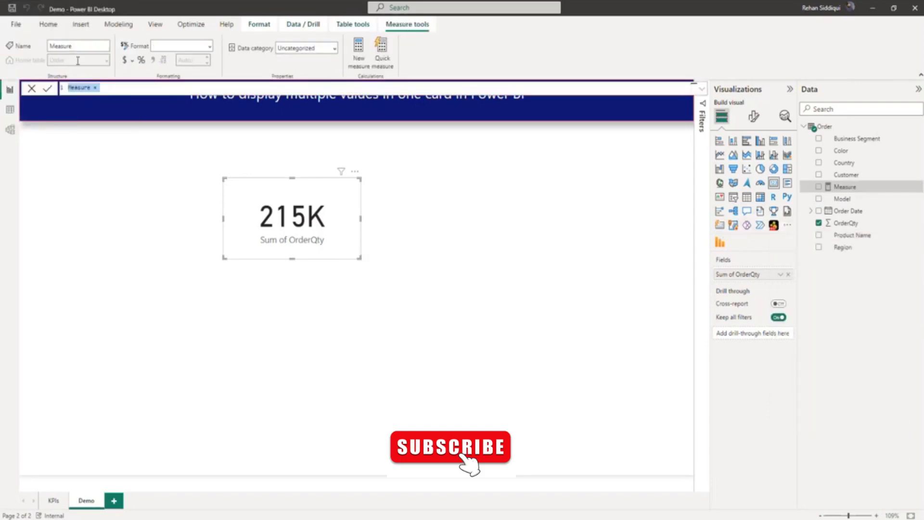
left_click(100, 87)
double_click(79, 87)
type("Total Order")
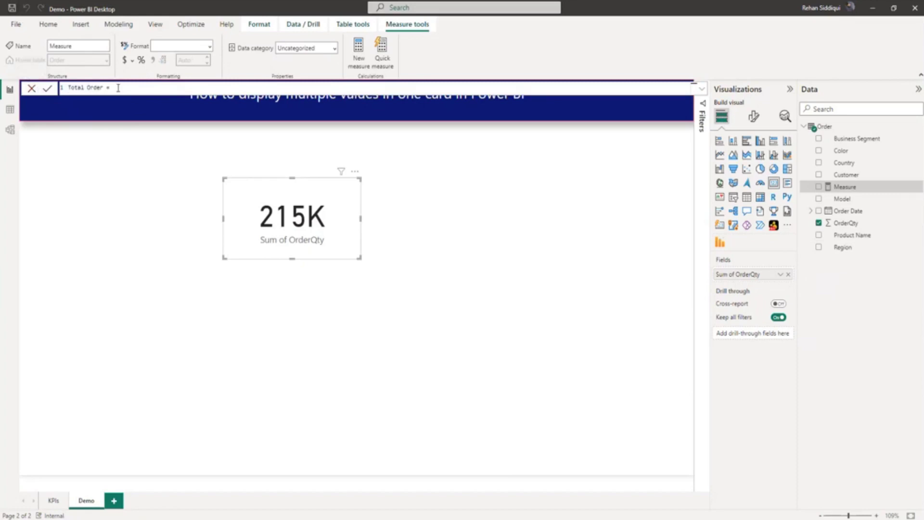
scroll(119, 92, "up", 5)
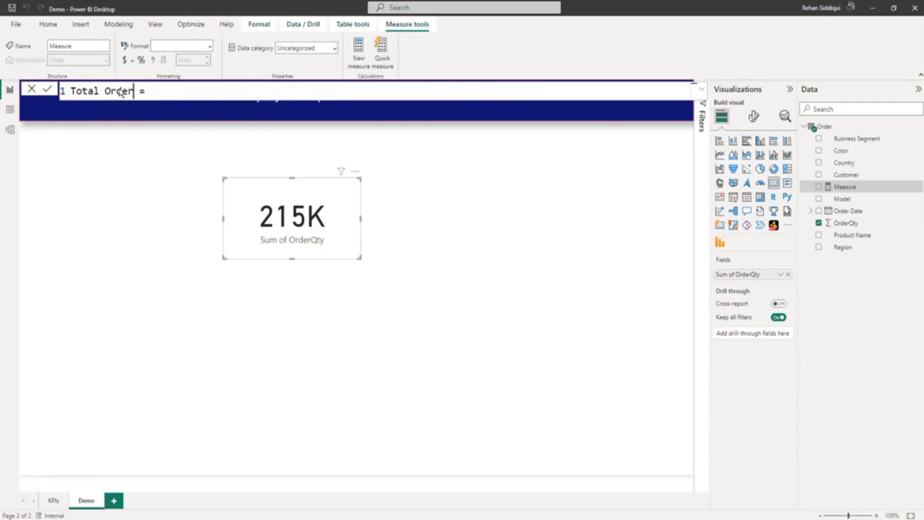
scroll(120, 93, "up", 2)
left_click(210, 99)
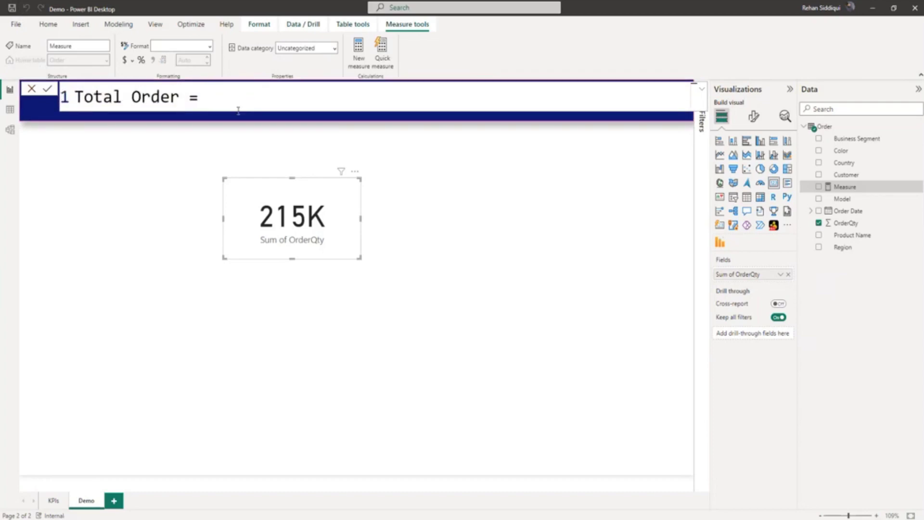
key("Left")
key("Left")
type("Qty")
- Define Total Order Qty as SUM('Order'[OrderQty]) and commit it
key("End")
type("Sum(")
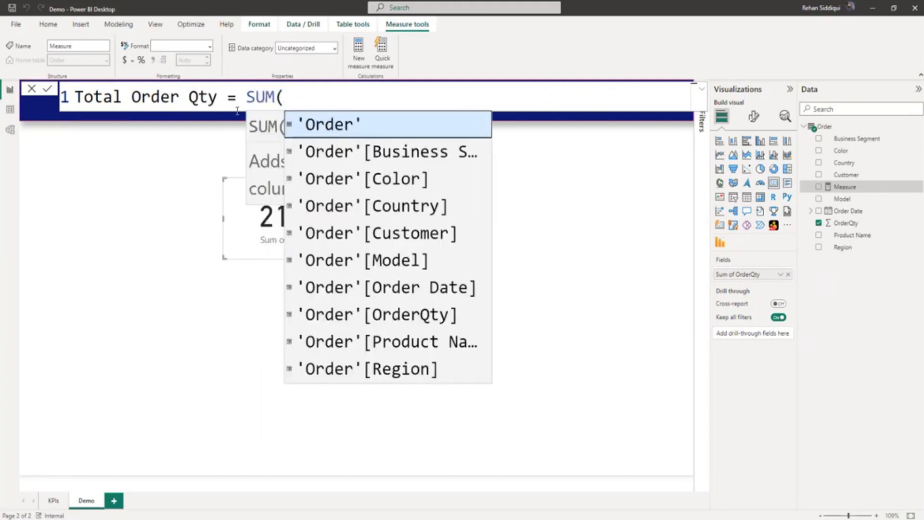
type("ord")
key("Tab")
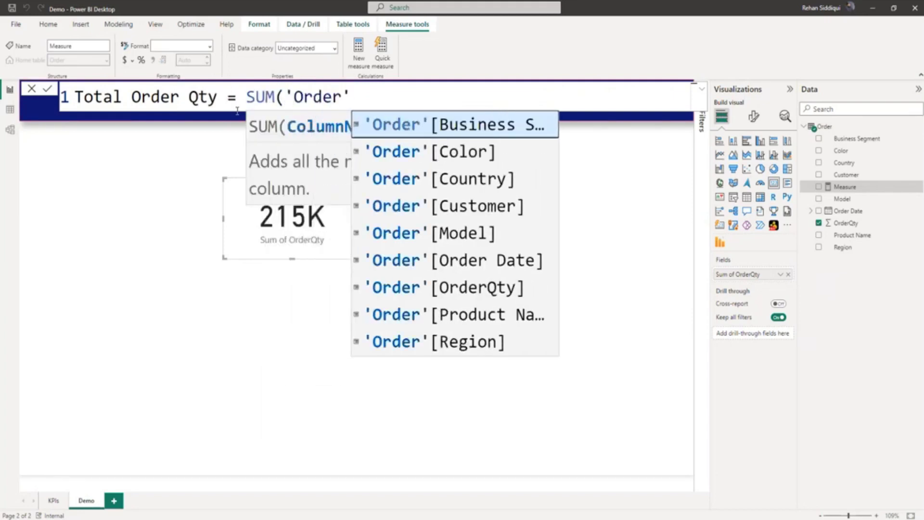
type("[or")
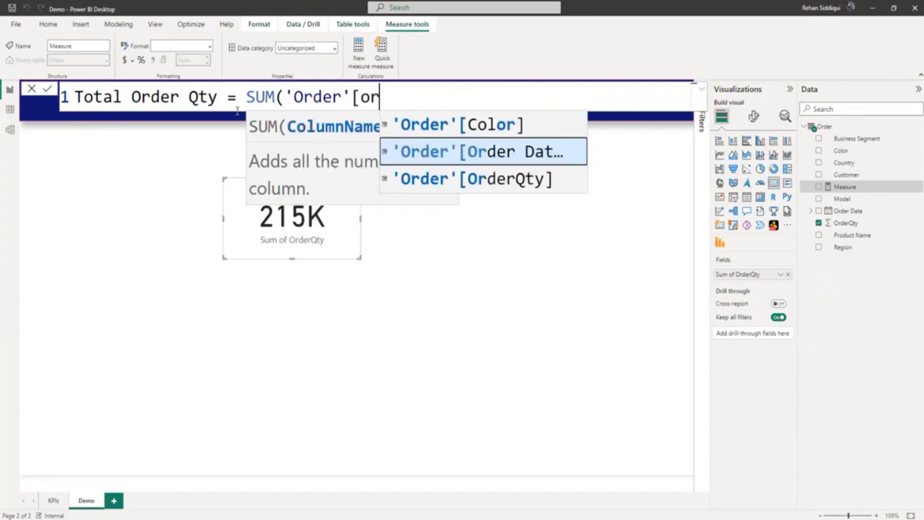
key("Down")
key("Tab")
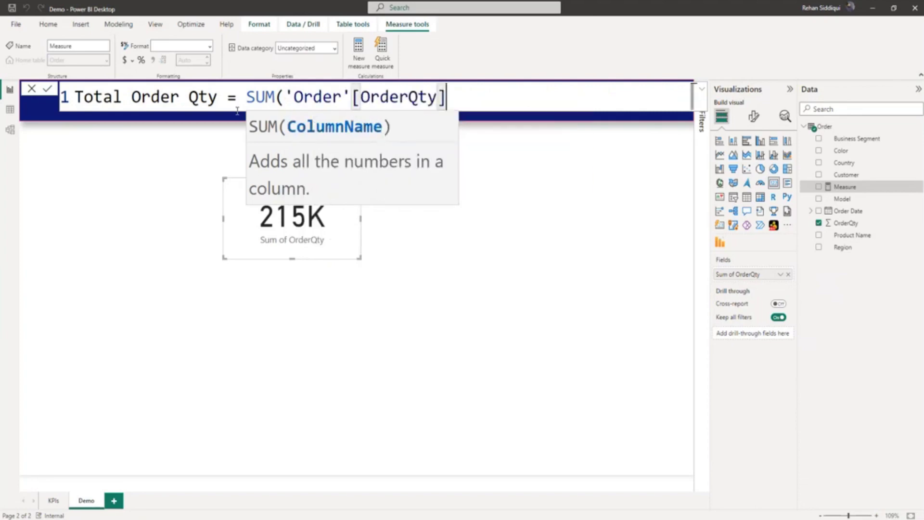
type(")")
key("Return")
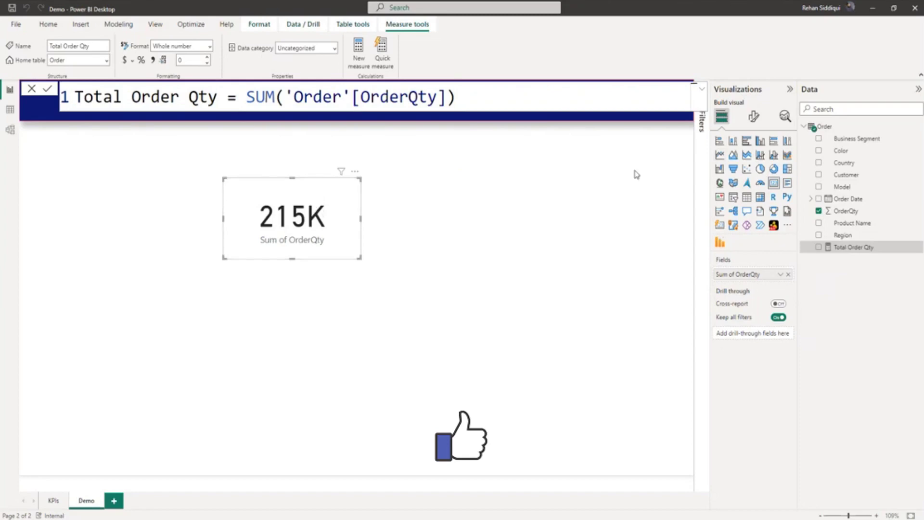
- Turn on the card's title and set its text to Total Order Qty
left_click(754, 119)
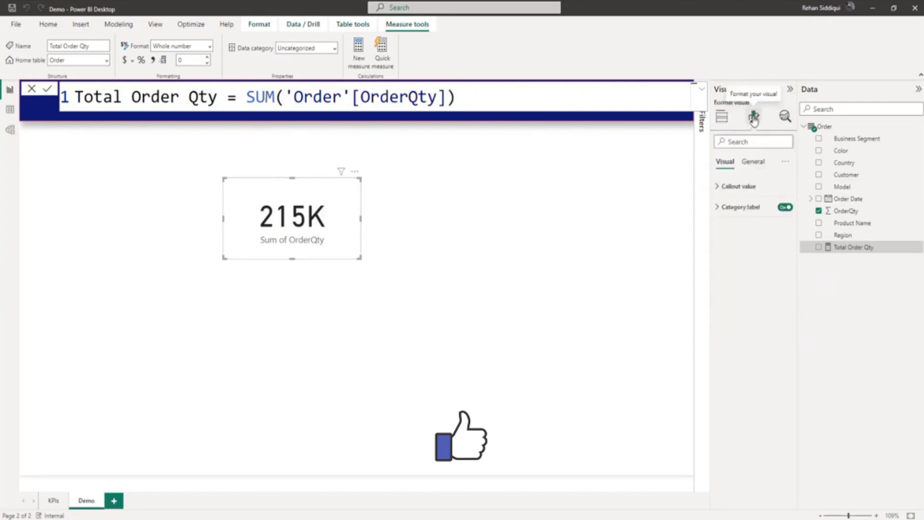
left_click(754, 162)
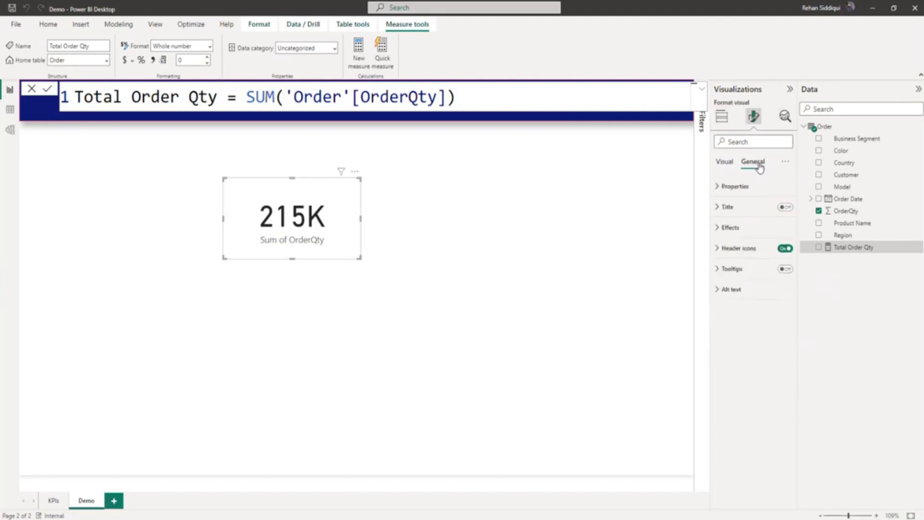
left_click(786, 208)
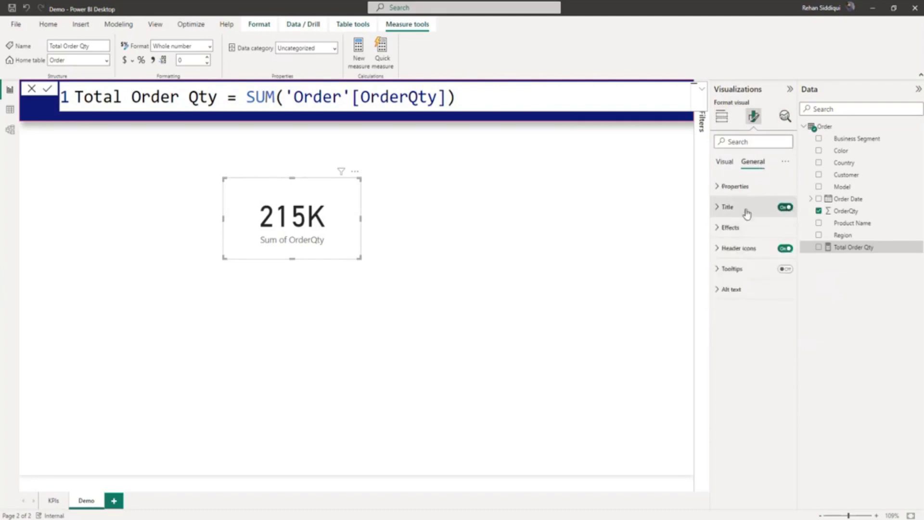
left_click(718, 208)
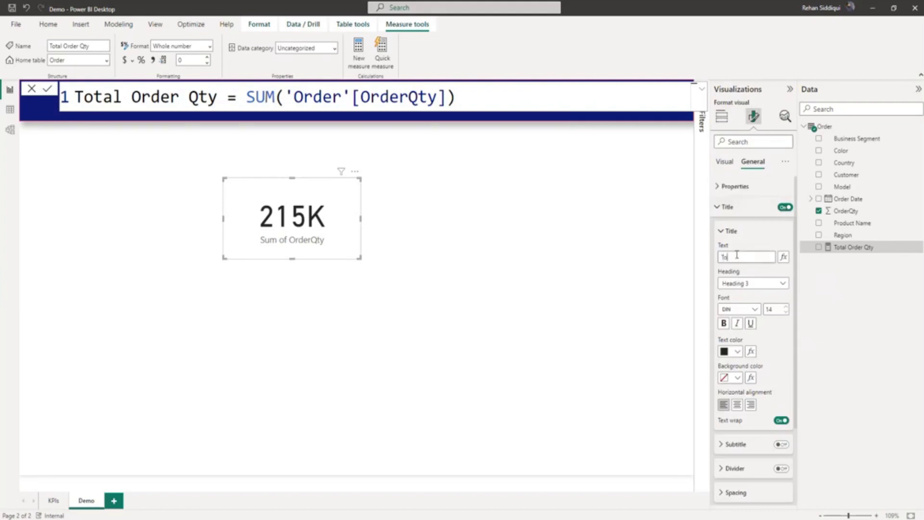
left_click(737, 255)
type("Total O")
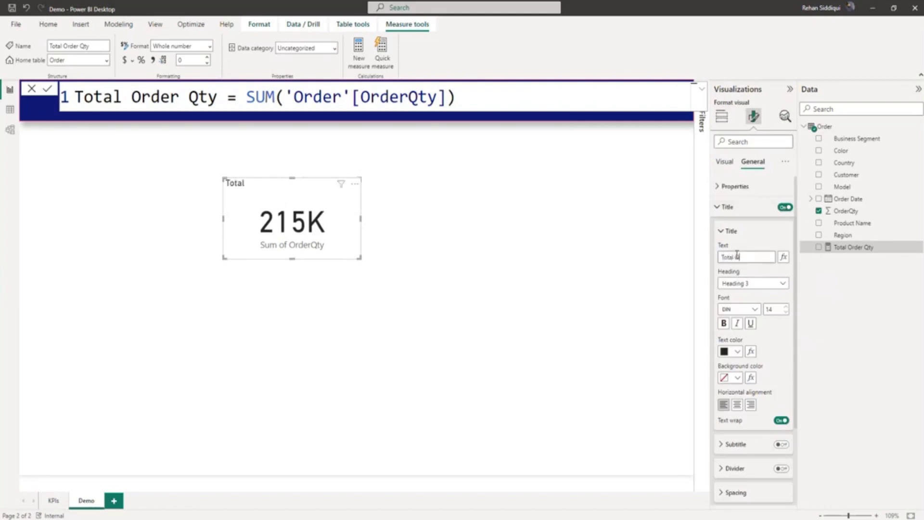
type("rder Qty")
- Centre the title, make it size 16 and bold, with a light-blue background
left_click(737, 405)
left_click(738, 407)
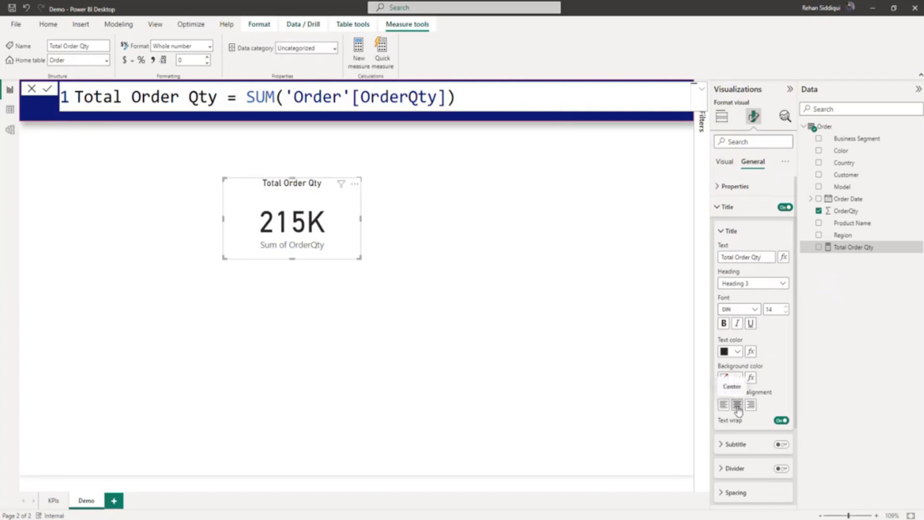
left_click(786, 308)
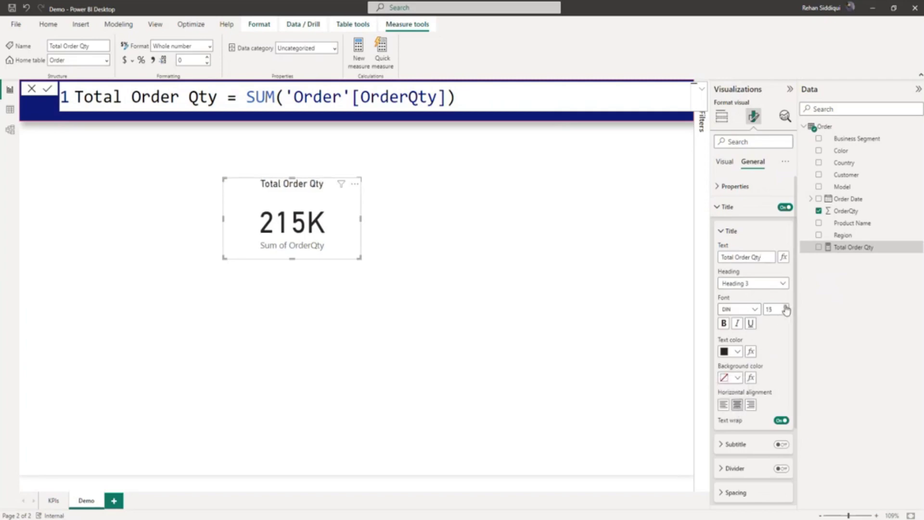
left_click(725, 323)
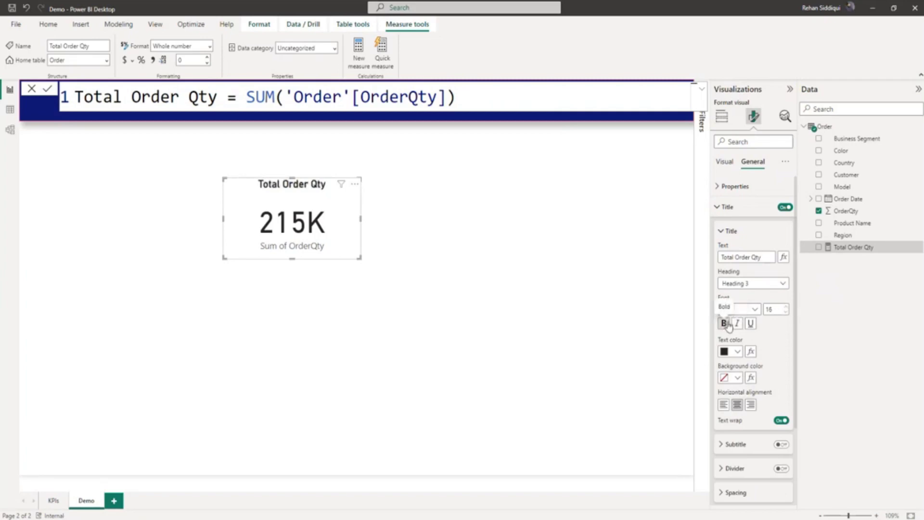
left_click(738, 378)
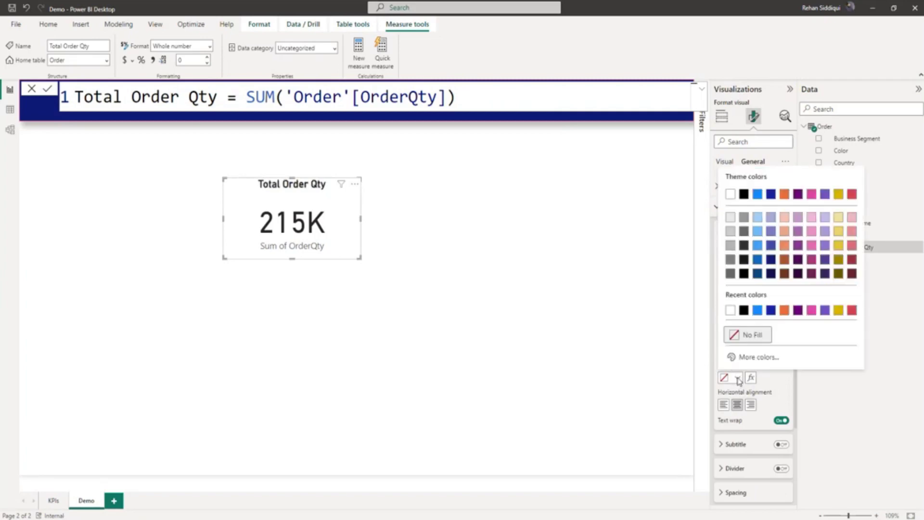
left_click(757, 217)
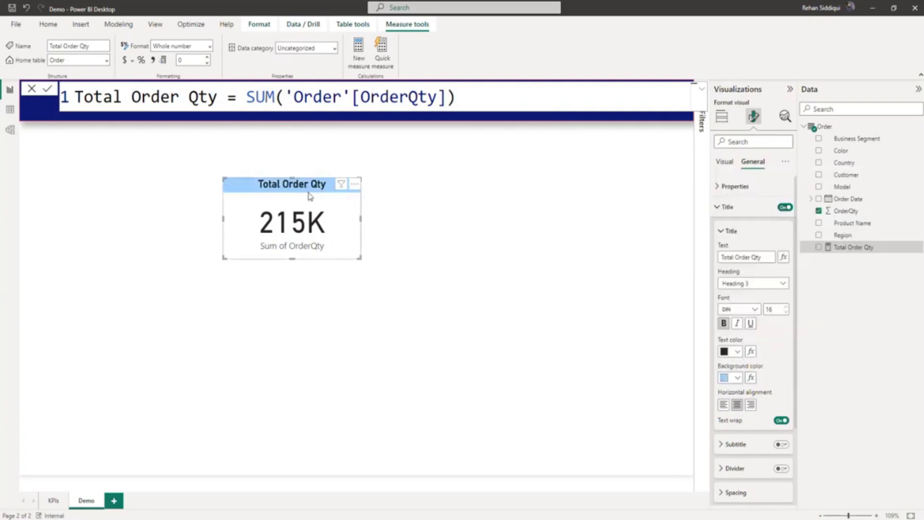
- Switch on the card's subtitle and expand its settings
scroll(739, 381, "down", 3)
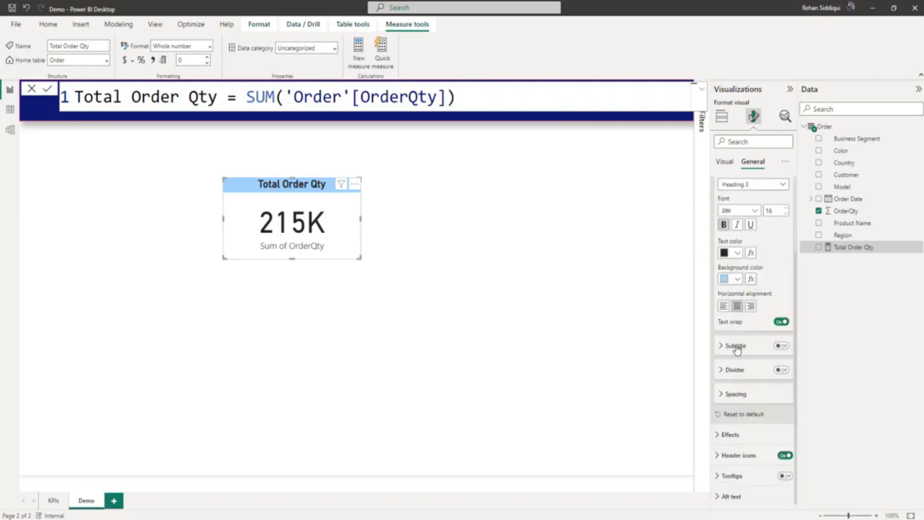
left_click(784, 346)
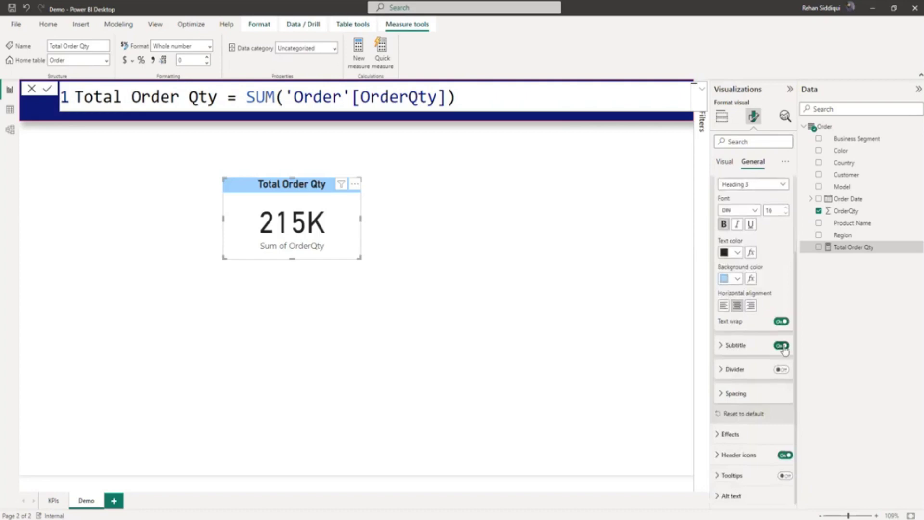
left_click(720, 347)
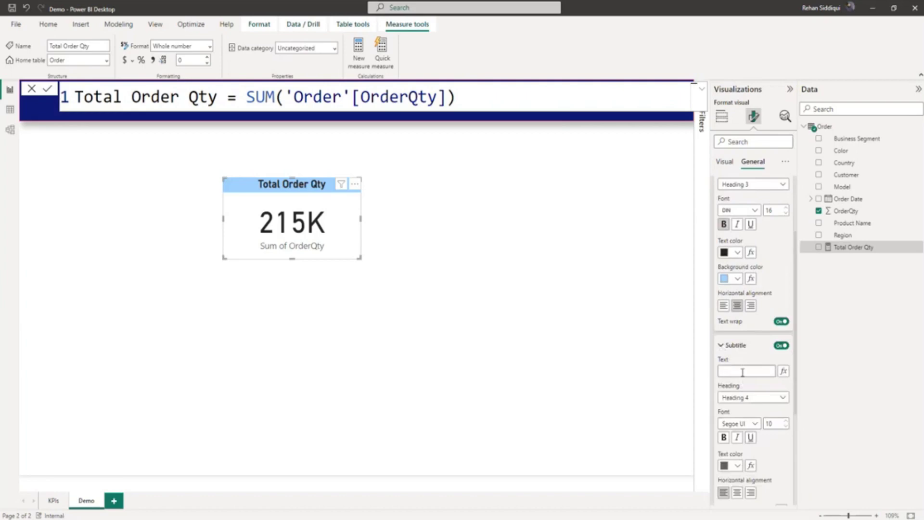
- Try basing the subtitle text on the Total Order Qty field, then cancel
left_click(784, 372)
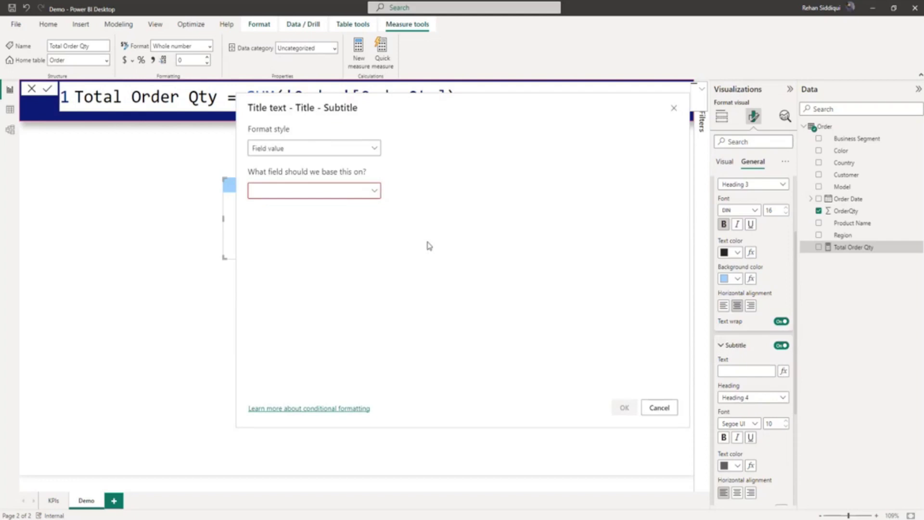
left_click(375, 193)
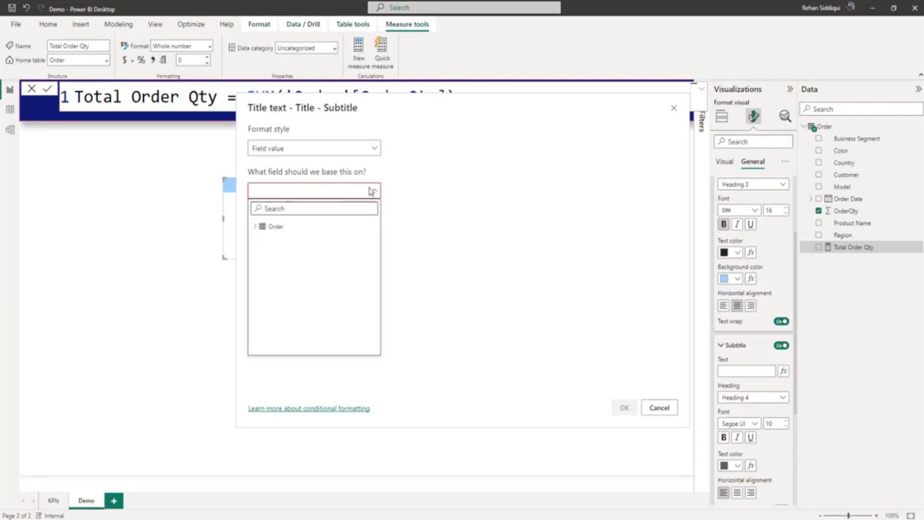
left_click(261, 227)
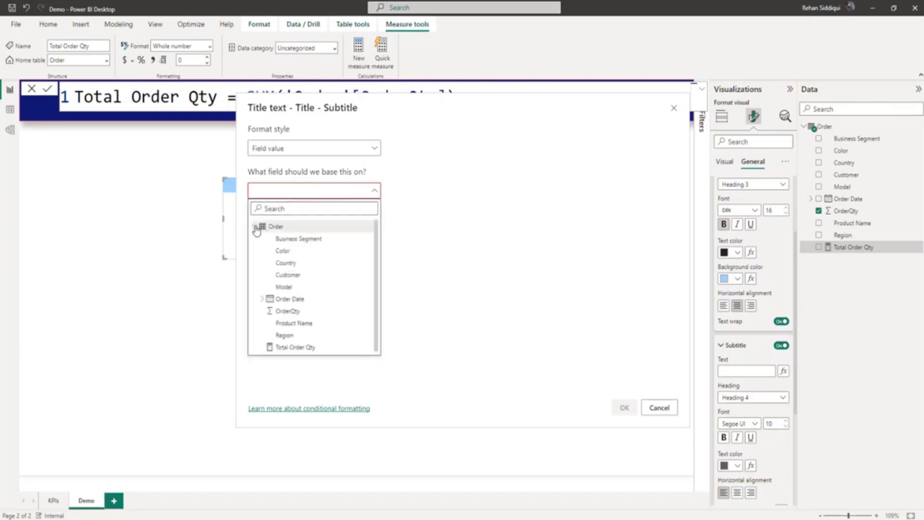
left_click(299, 347)
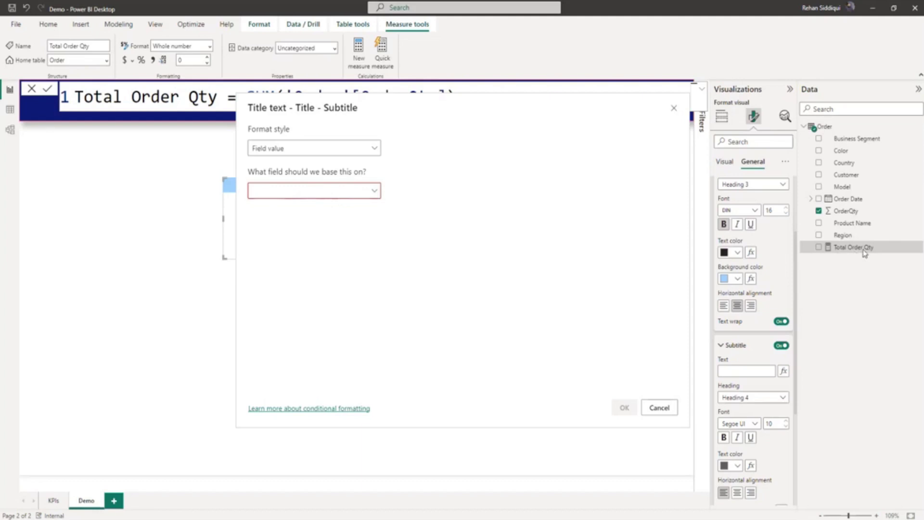
left_click(659, 408)
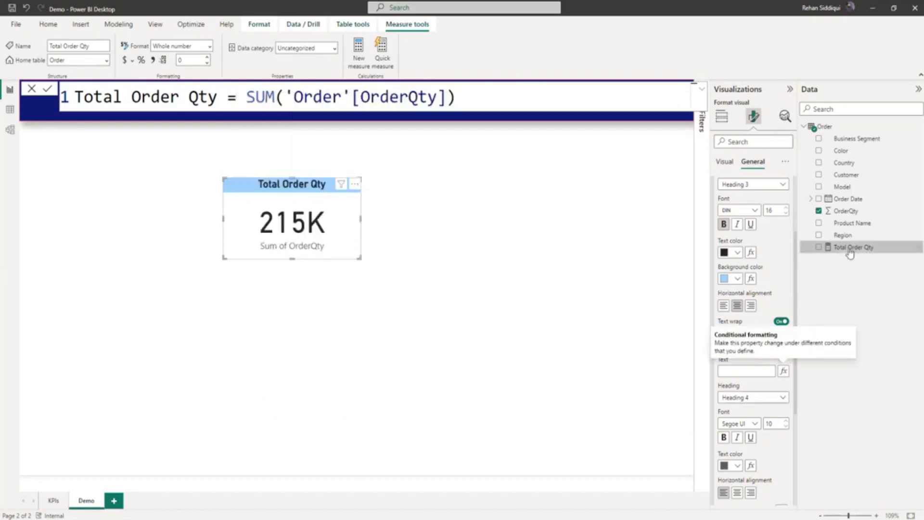
- Append & "" to the Total Order Qty formula so it returns text
left_click(511, 98)
type("& ")
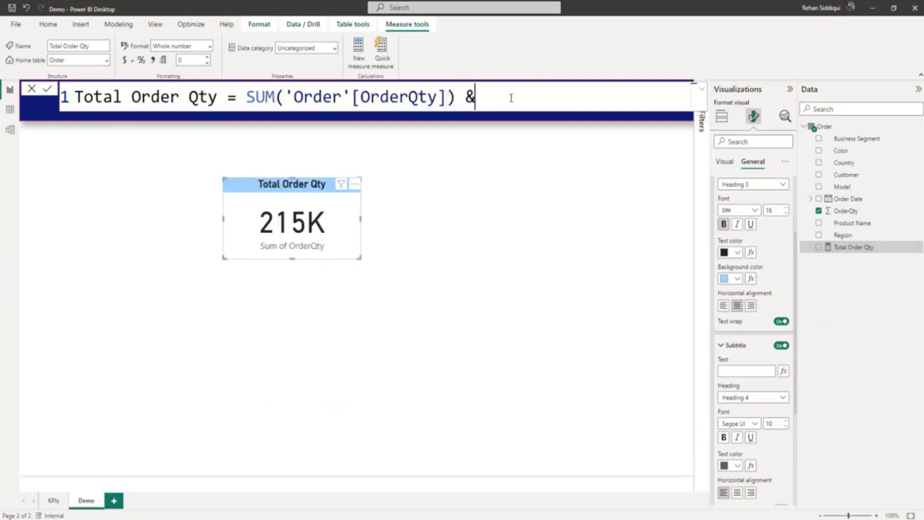
type("\"\"")
key("Return")
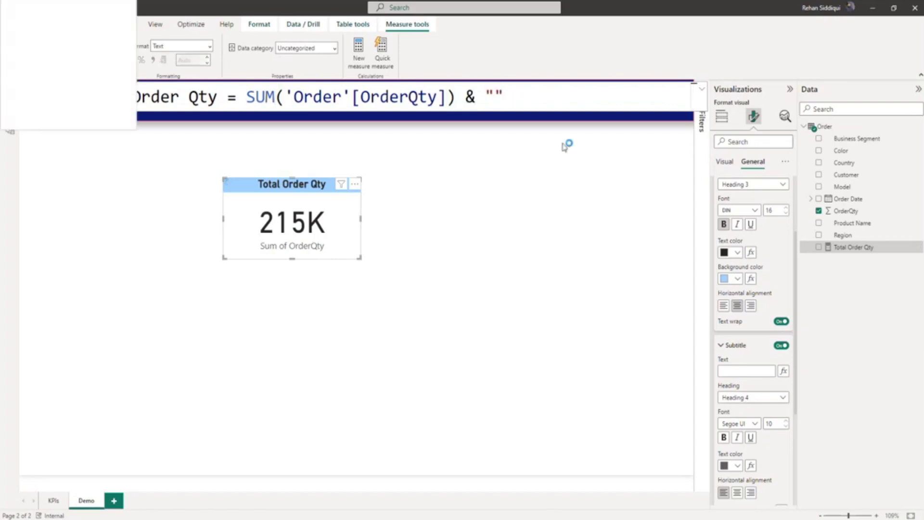
- Drive the card's subtitle text from the Total Order Qty measure
left_click(783, 371)
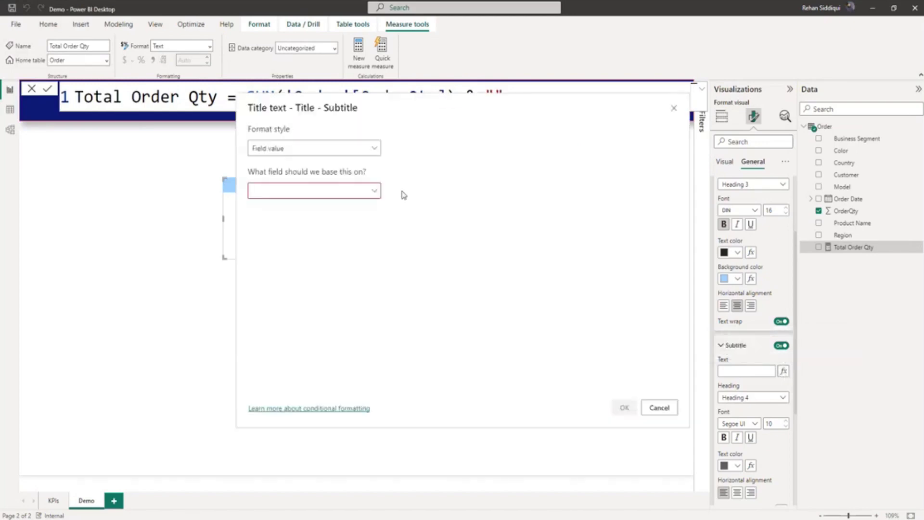
left_click(375, 191)
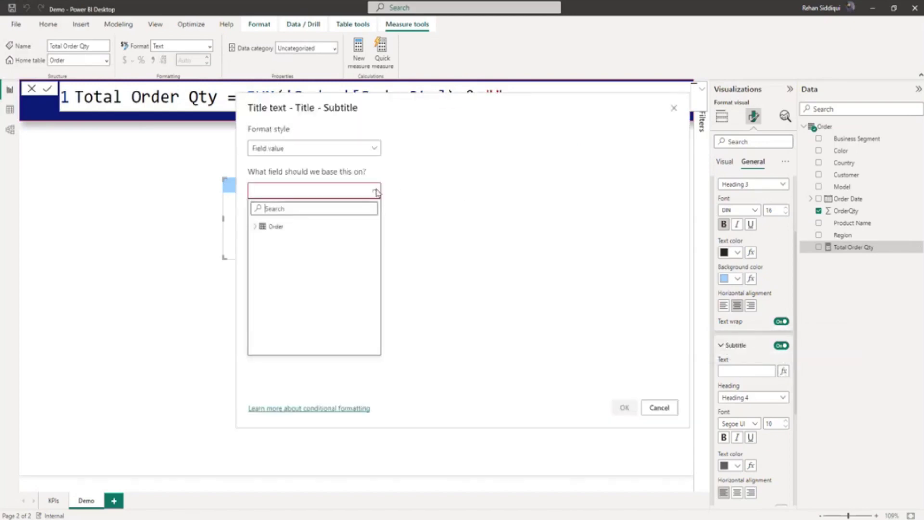
left_click(256, 227)
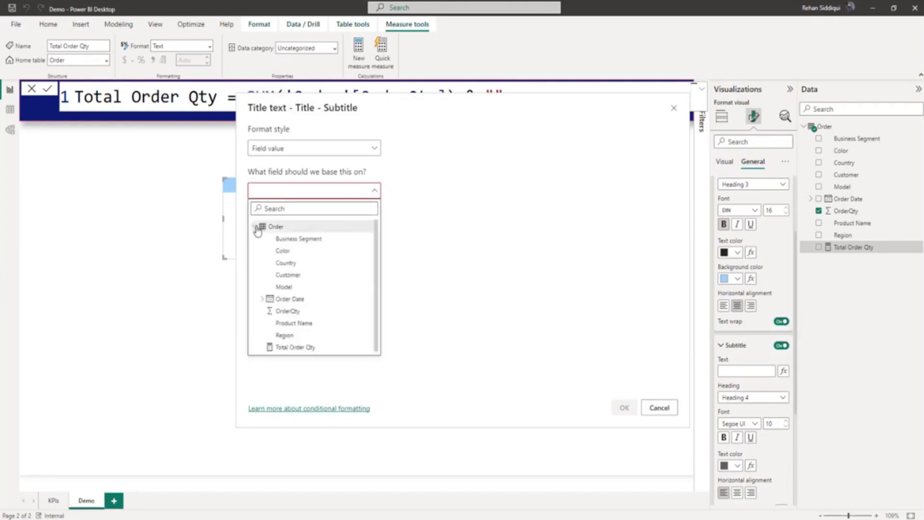
left_click(304, 347)
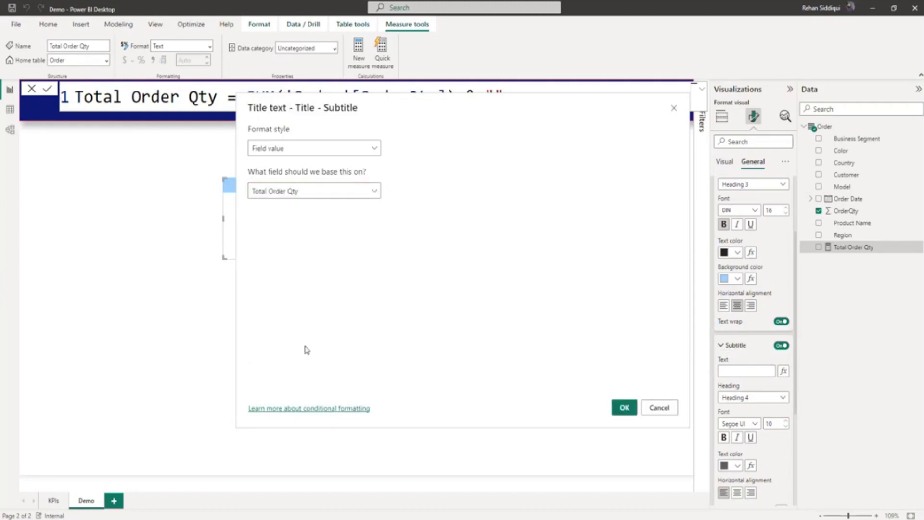
left_click(624, 408)
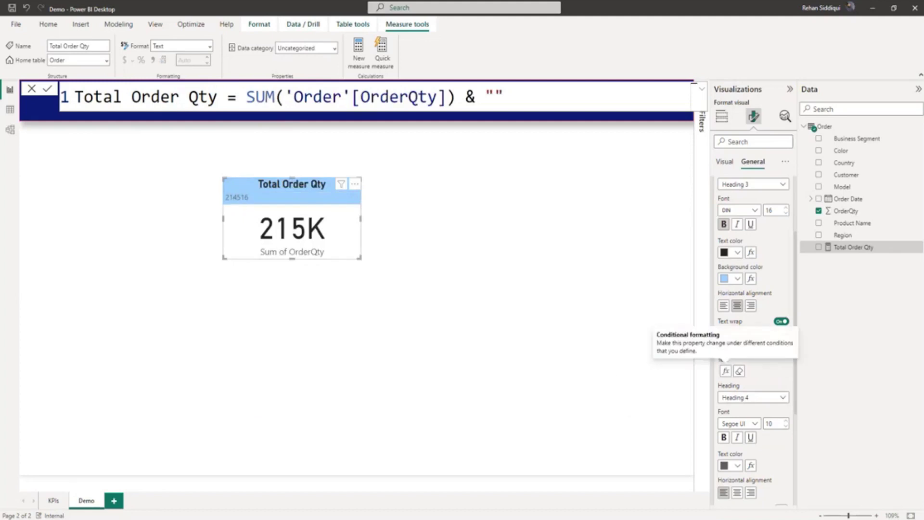
- Zoom in on the canvas and scroll so the card with its 214516 subtitle is visible
left_click_drag(850, 516, 855, 515)
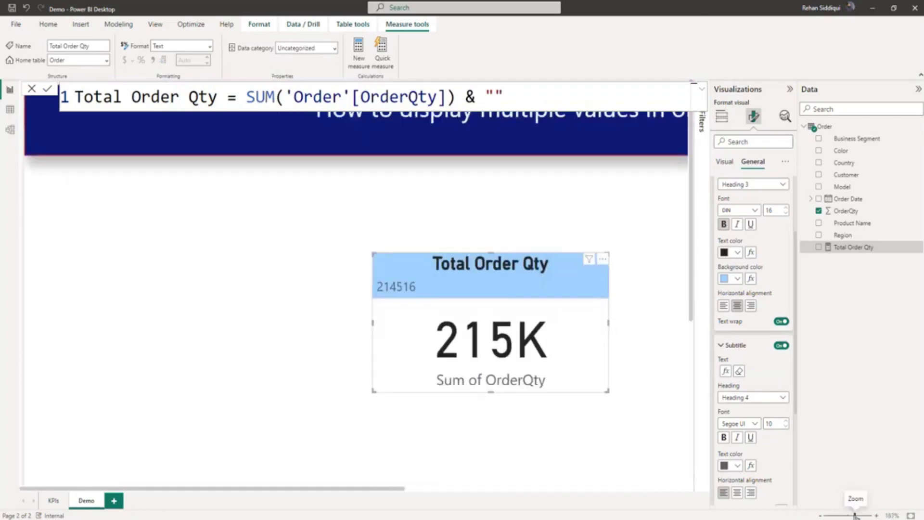
left_click_drag(419, 489, 503, 489)
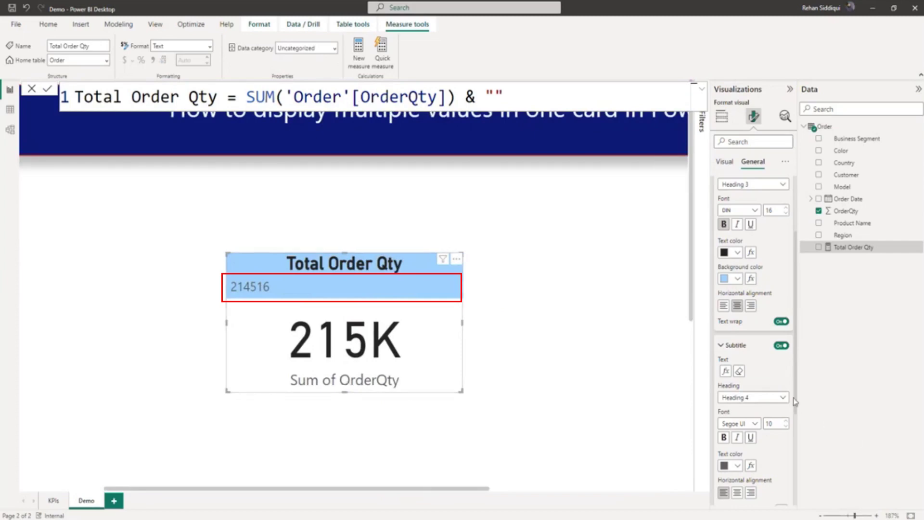
- Make the 214516 subtitle centred, size 13, black and bold, then collapse the formatting pane
scroll(779, 440, "down", 3)
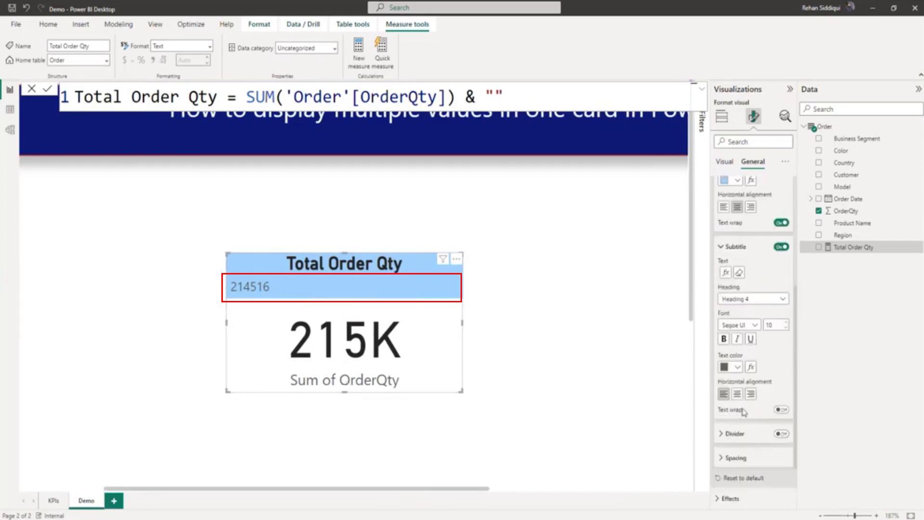
left_click(737, 395)
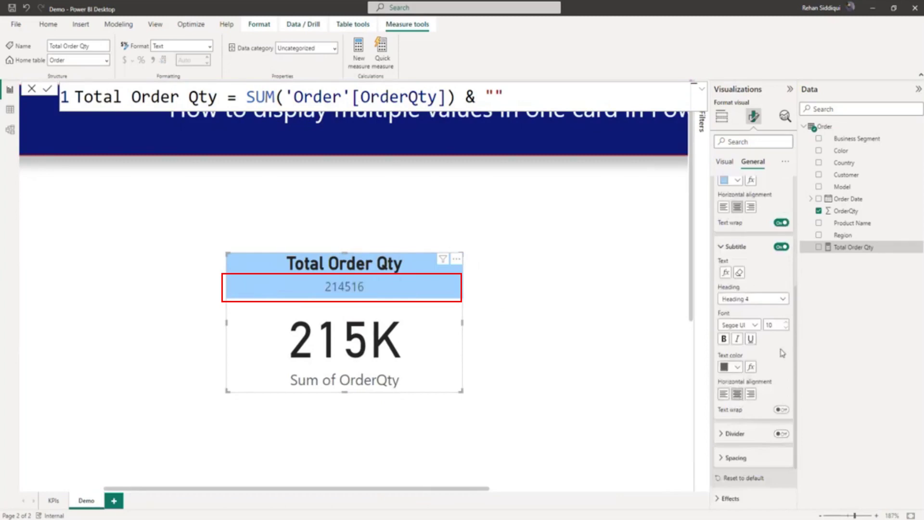
left_click(787, 323)
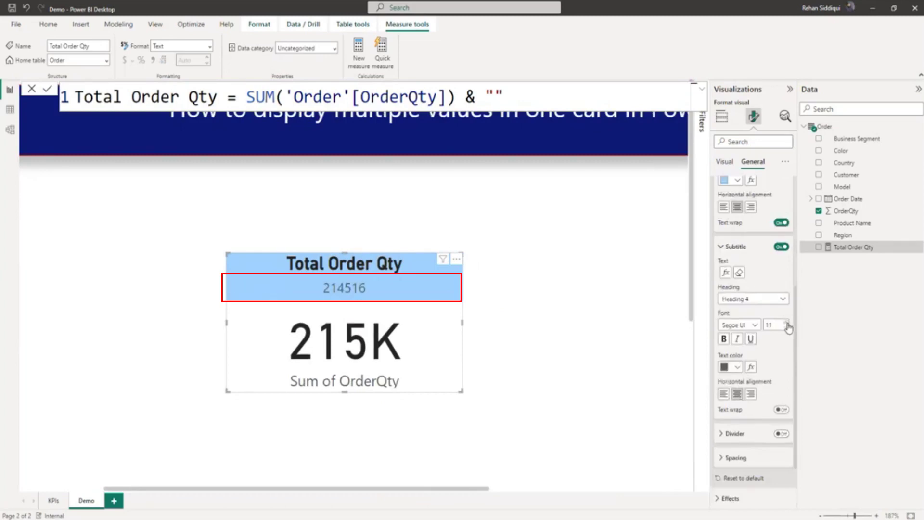
left_click(786, 323)
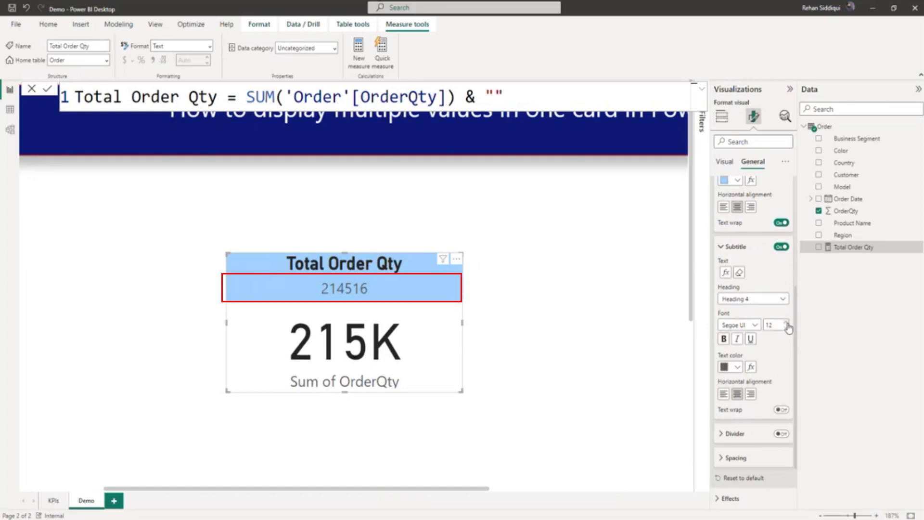
left_click(787, 323)
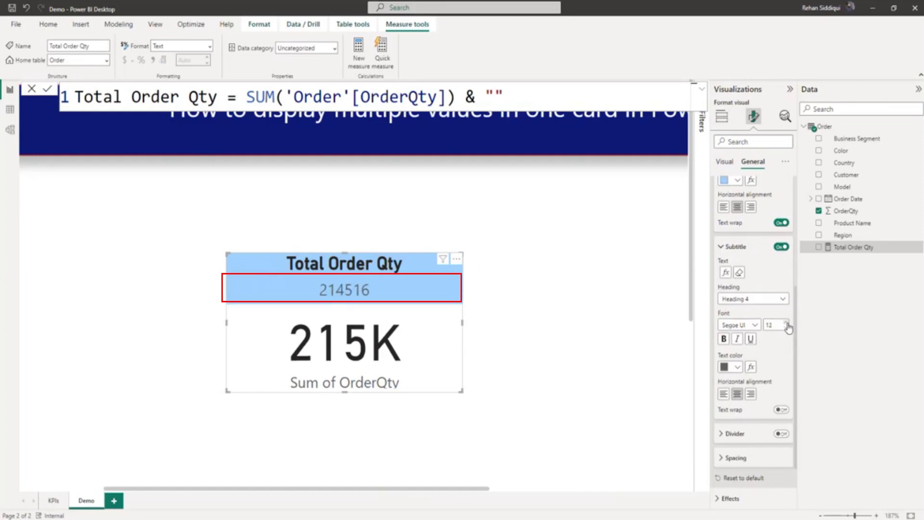
left_click(736, 367)
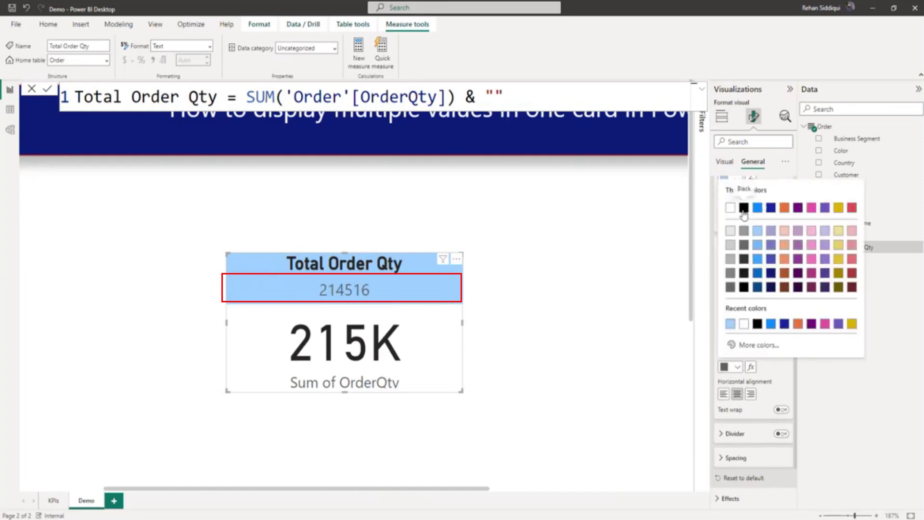
left_click(743, 207)
left_click(724, 339)
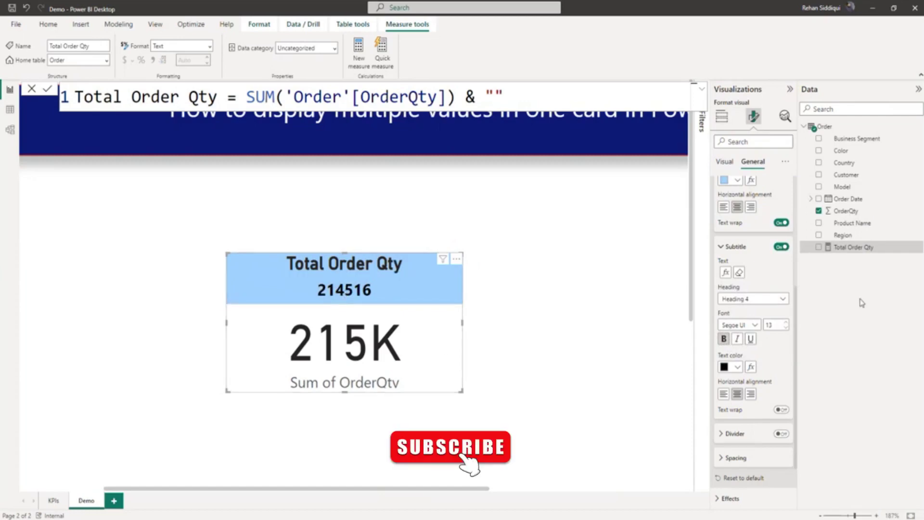
left_click(790, 89)
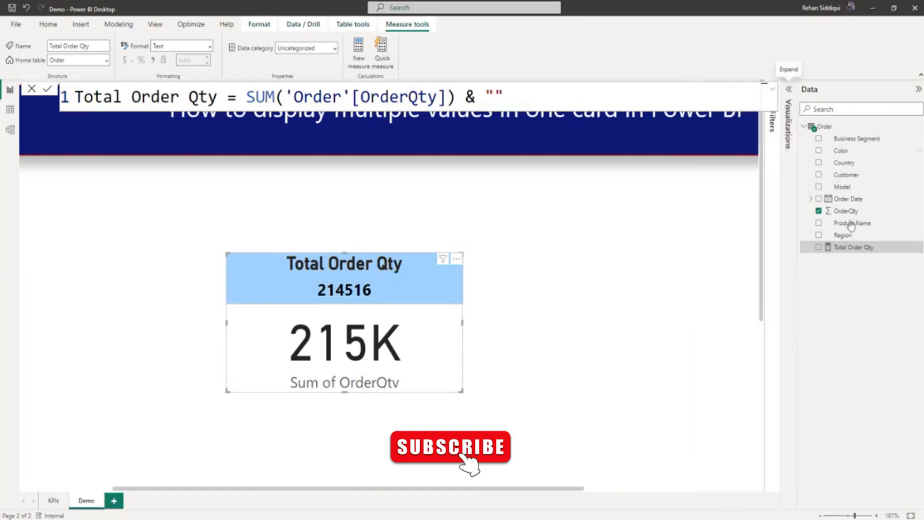
- Create a new measure in the Order table named Avg Order Qty
right_click(849, 250)
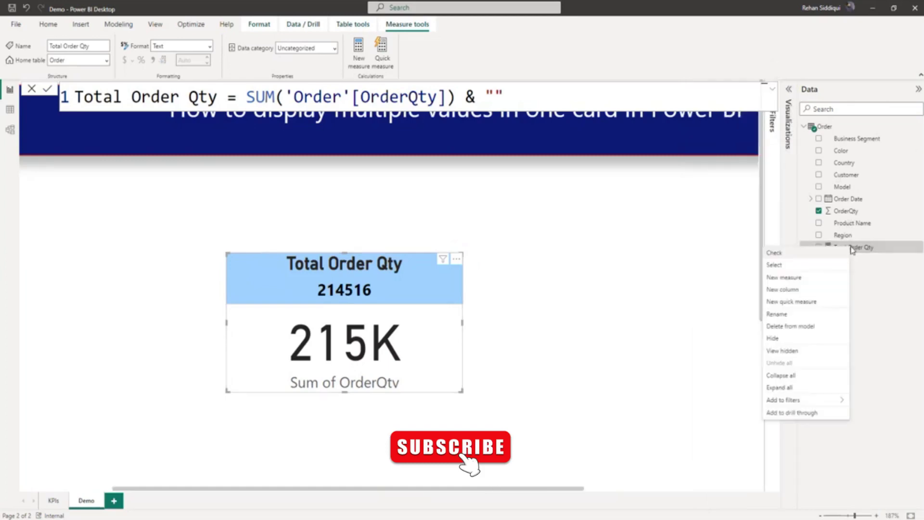
left_click(796, 279)
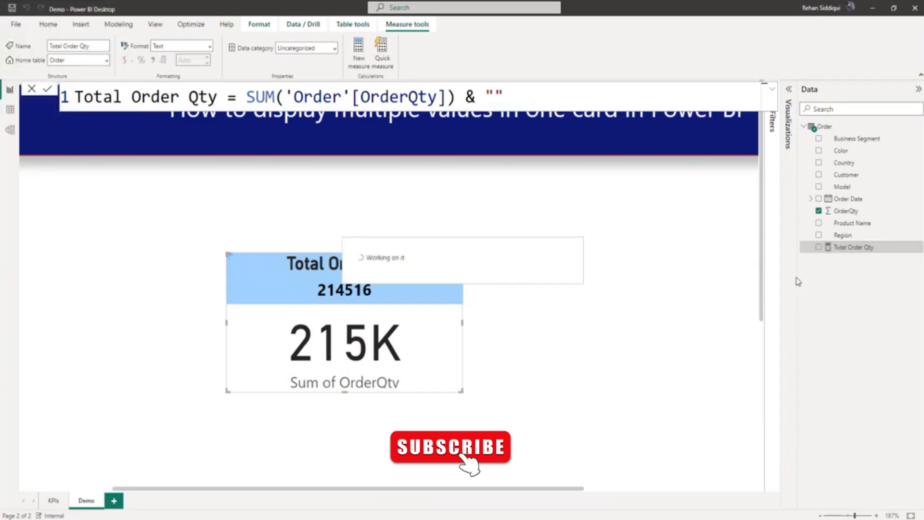
left_click(145, 97)
left_click_drag(141, 97, 56, 95)
type("Aug")
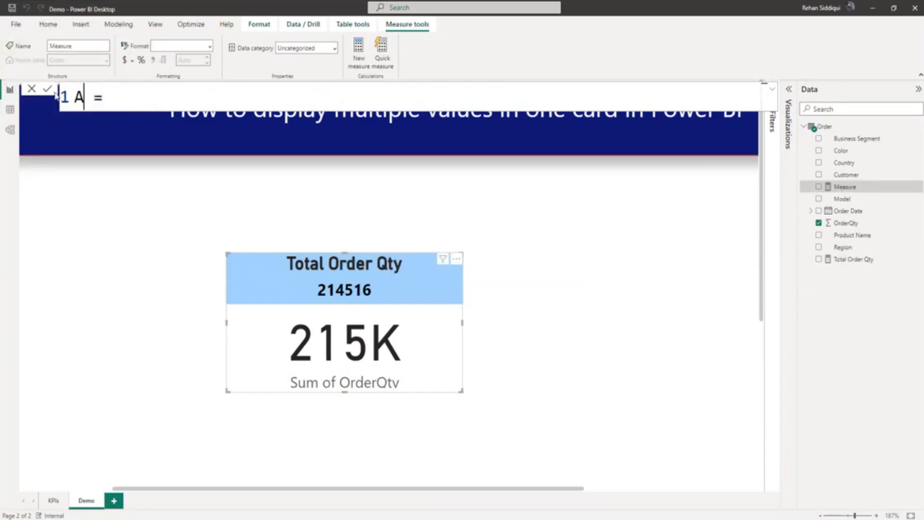
key("BackSpace")
key("BackSpace")
key("BackSpace")
type("vg O")
type("rder Q")
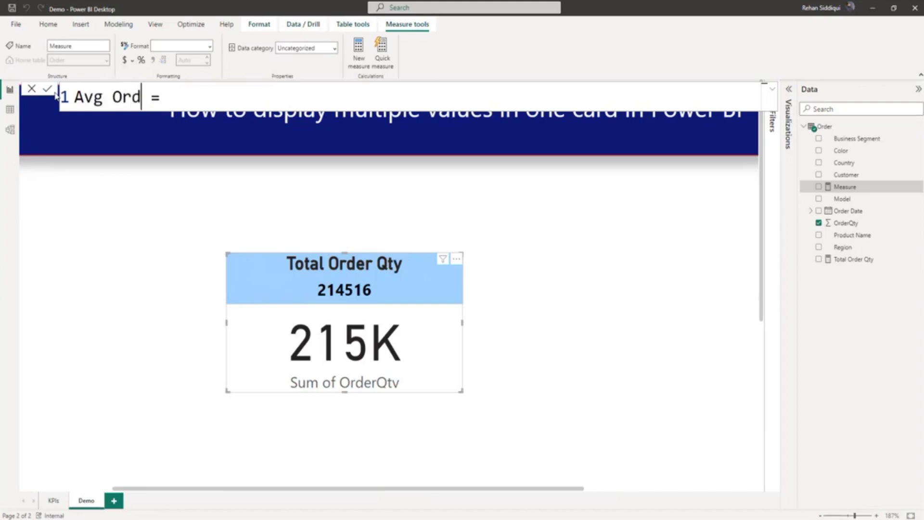
type("ty")
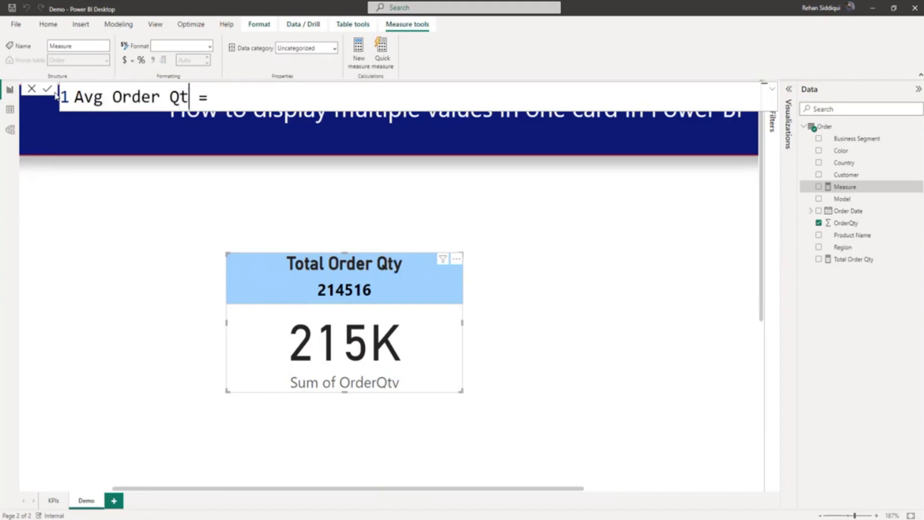
- Define Avg Order Qty as SUM('Order'[OrderQty]) and commit it
key("Right")
key("Right")
key("Right")
type("Sum")
key("Tab")
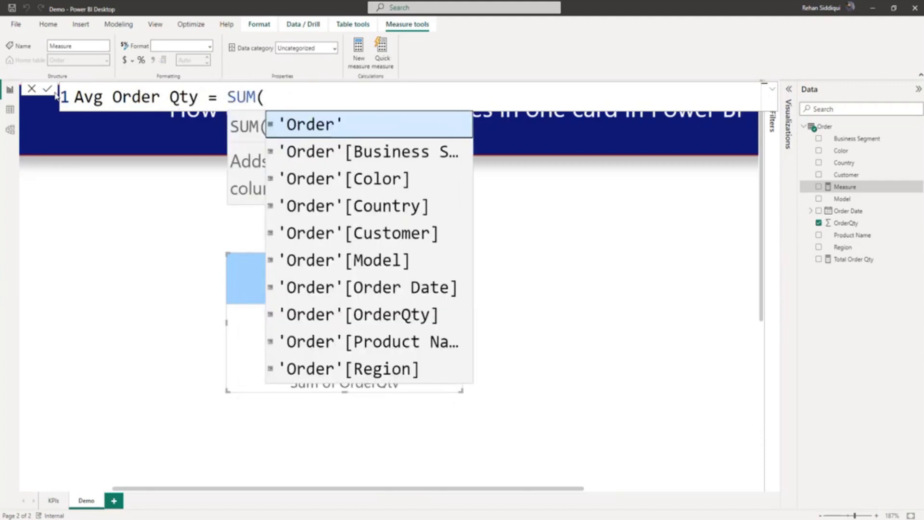
type("ord")
key("Tab")
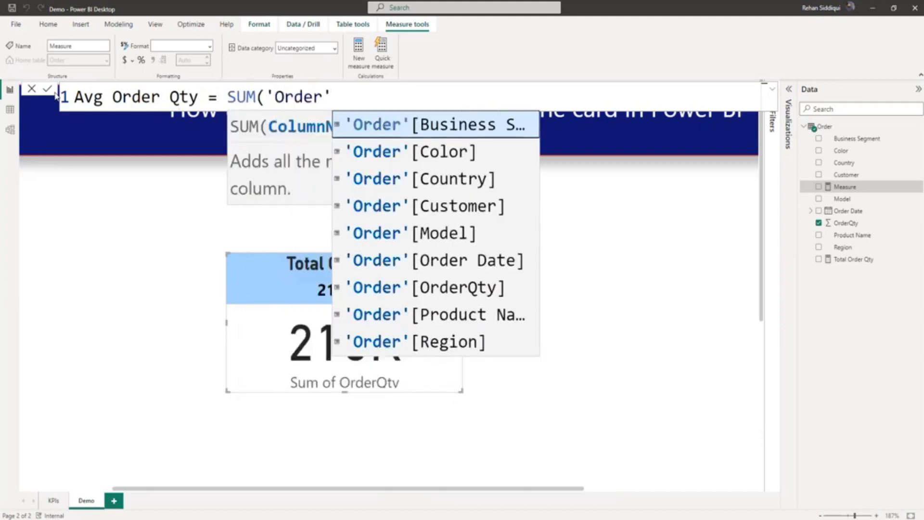
type("[or")
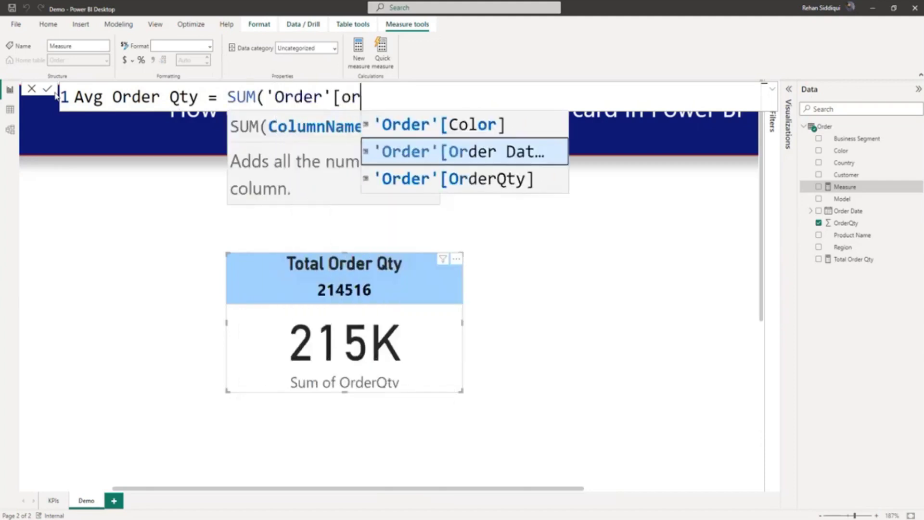
key("Down")
key("Tab")
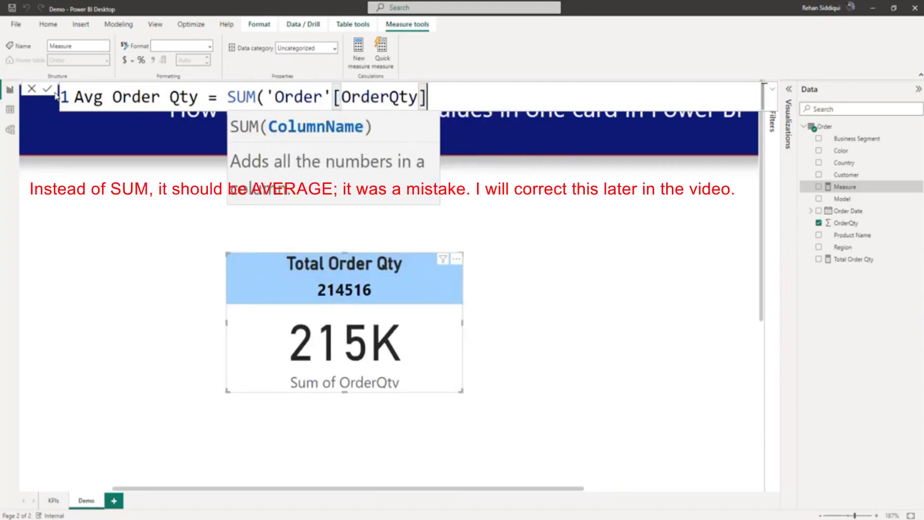
type(")")
key("Return")
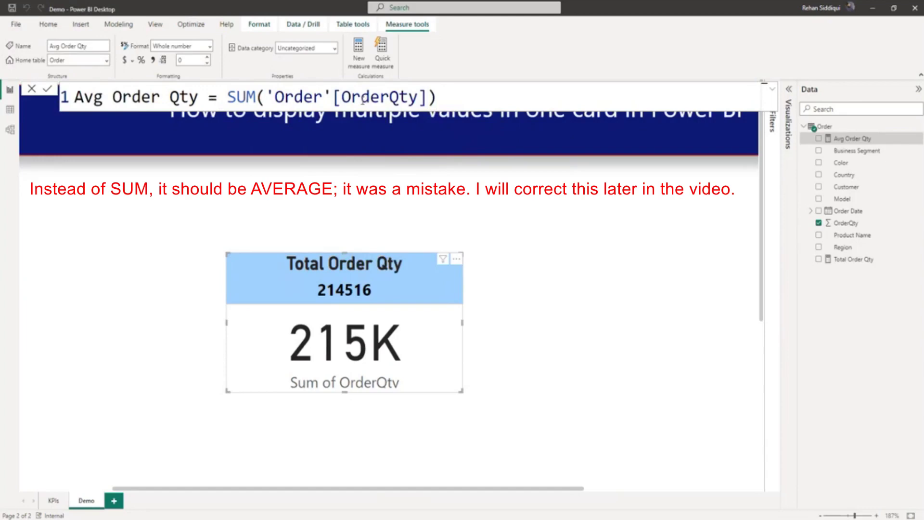
right_click(862, 241)
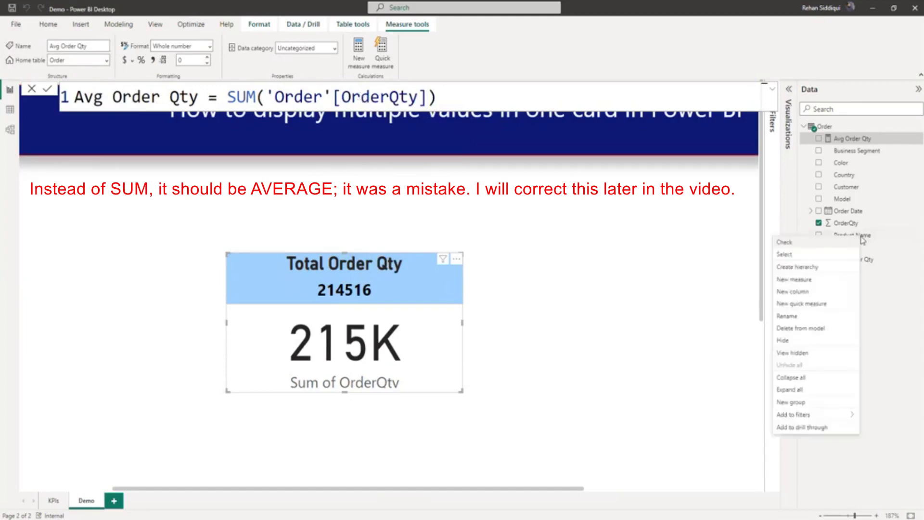
- Create another new measure in the Order table named Min Order Qty
left_click(807, 285)
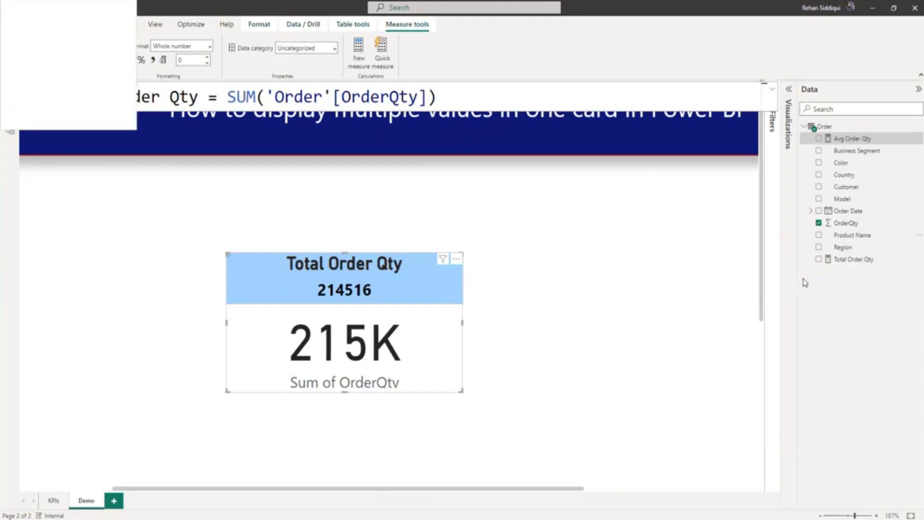
left_click(163, 101)
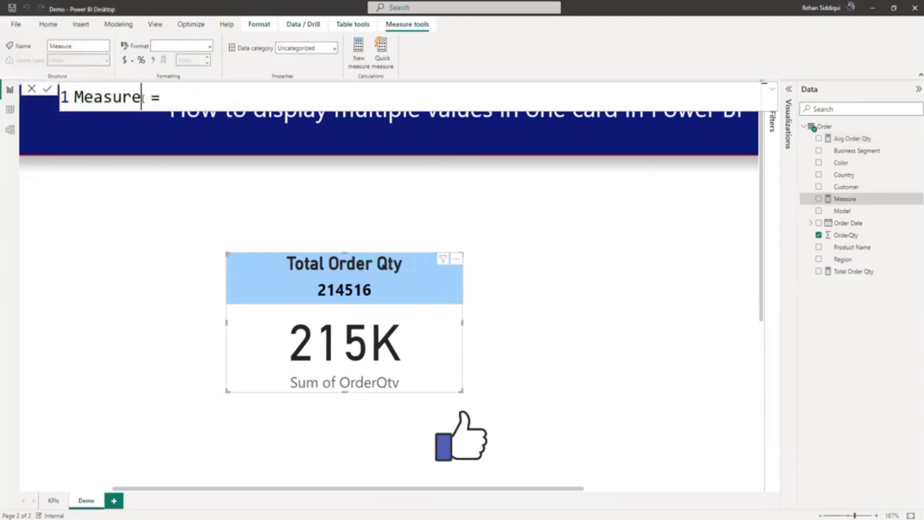
key("Left")
key("Left")
key("BackSpace")
key("BackSpace")
key("BackSpace")
key("BackSpace")
key("BackSpace")
key("BackSpace")
key("BackSpace")
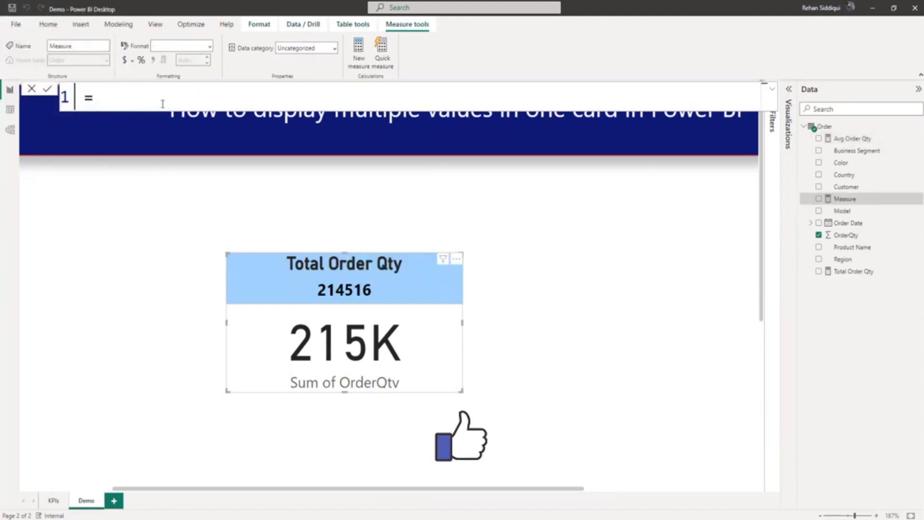
type("Min O")
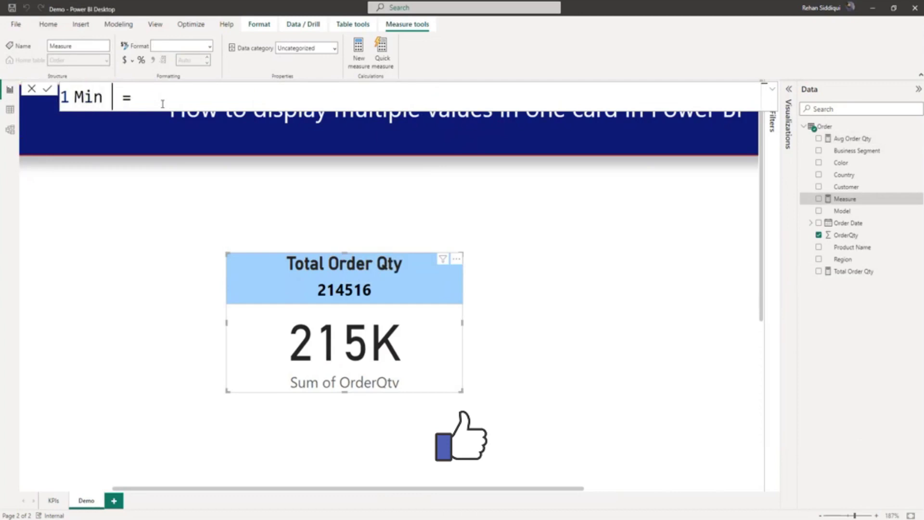
type("rder Q")
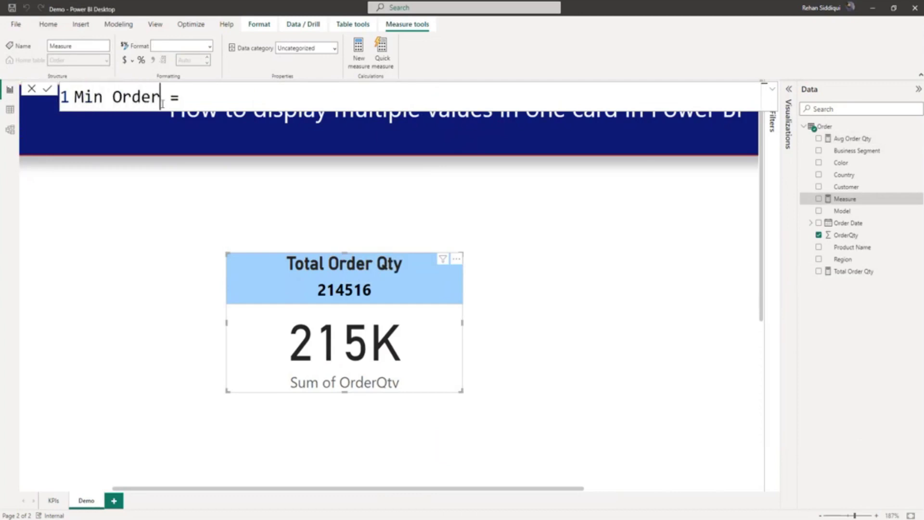
type("ty")
- Define Min Order Qty as MIN('Order'[OrderQty]) and commit it
key("End")
type("Min")
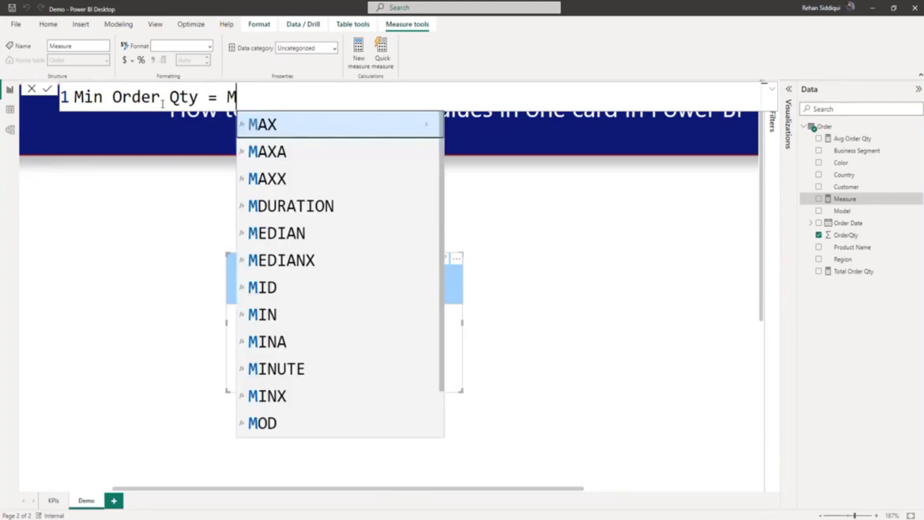
key("Tab")
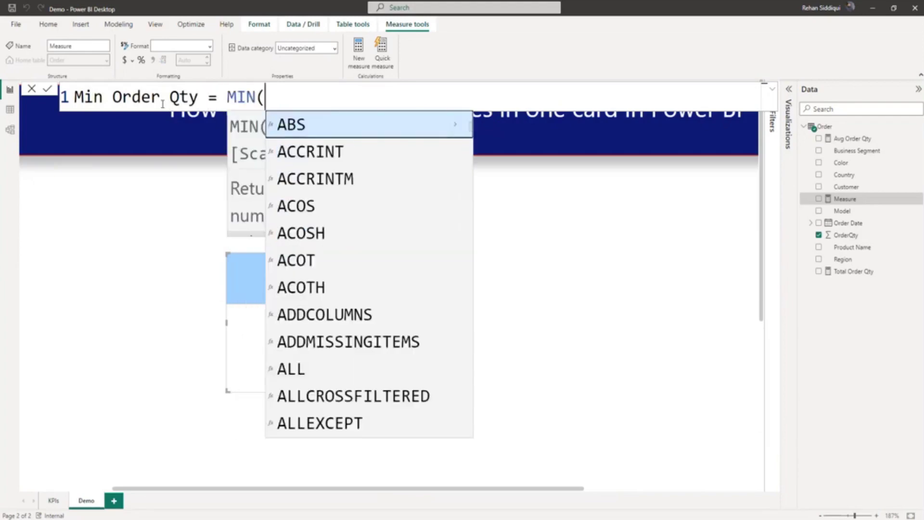
type("ord")
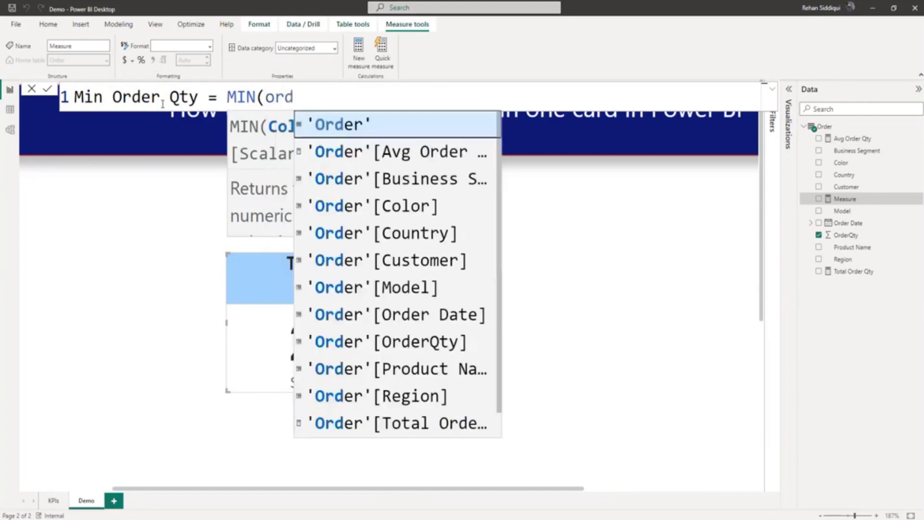
key("Tab")
type("[")
type("ord")
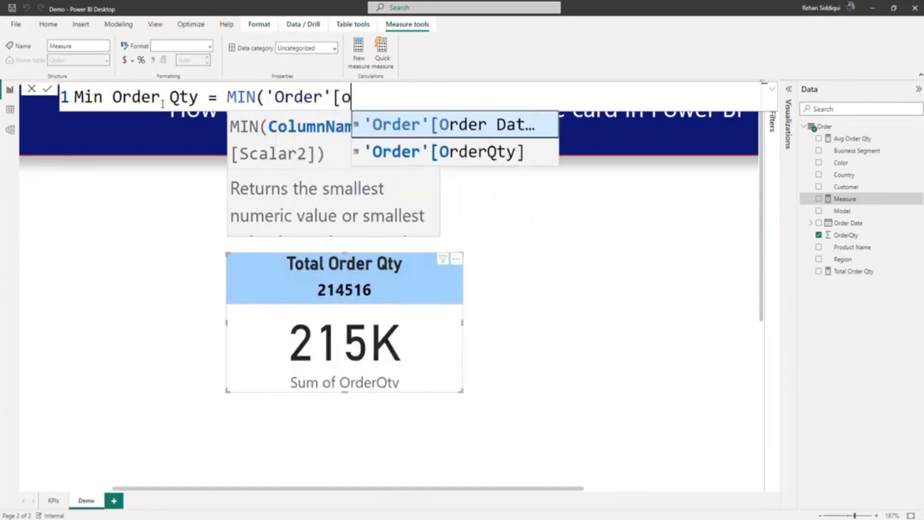
key("Down")
key("Tab")
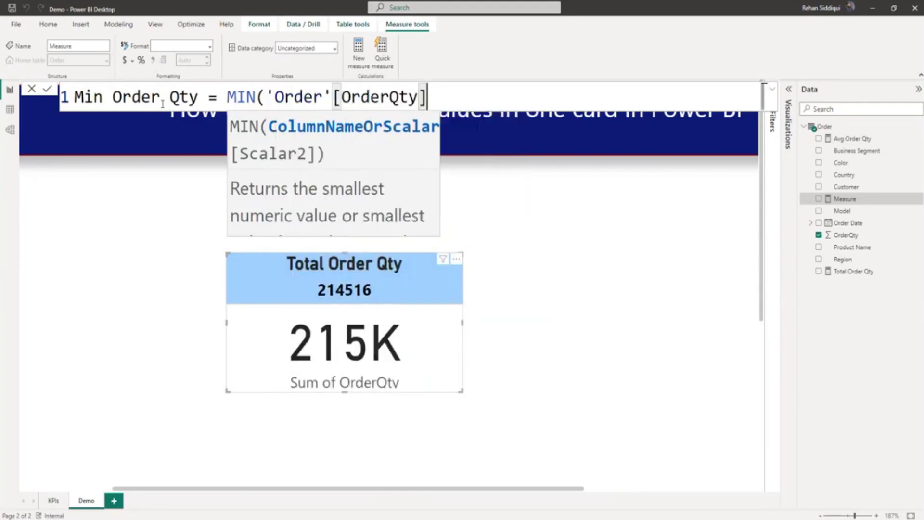
type(")")
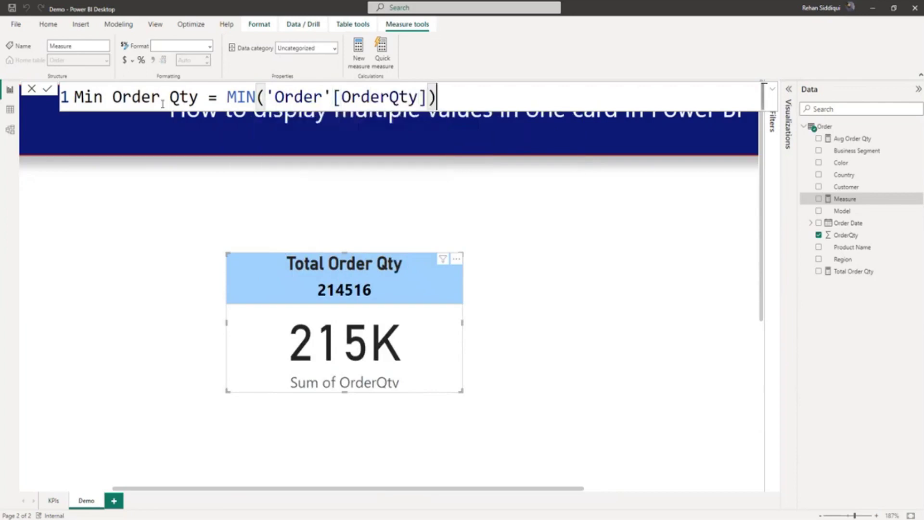
key("Return")
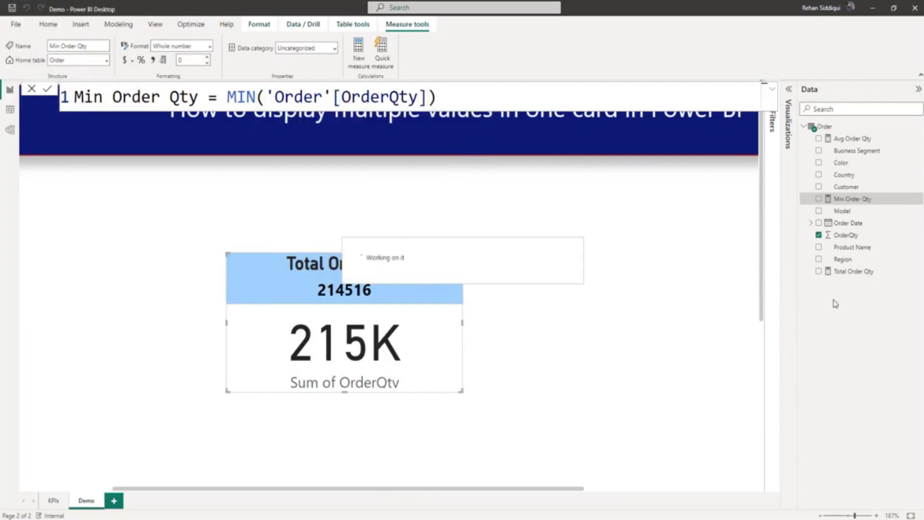
left_click(852, 139)
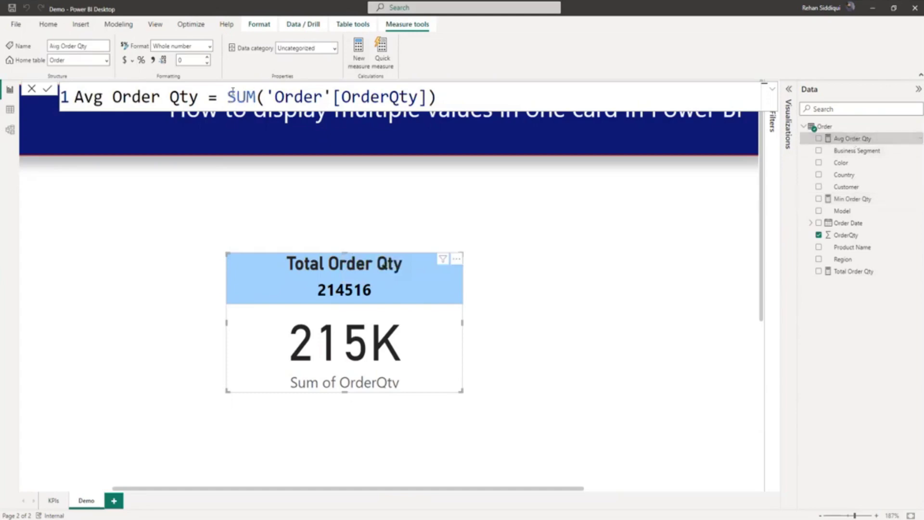
- Replace the SUM in Avg Order Qty with AVERAGE('Order'[OrderQty]) and commit
left_click_drag(228, 94, 493, 92)
key("BackSpace")
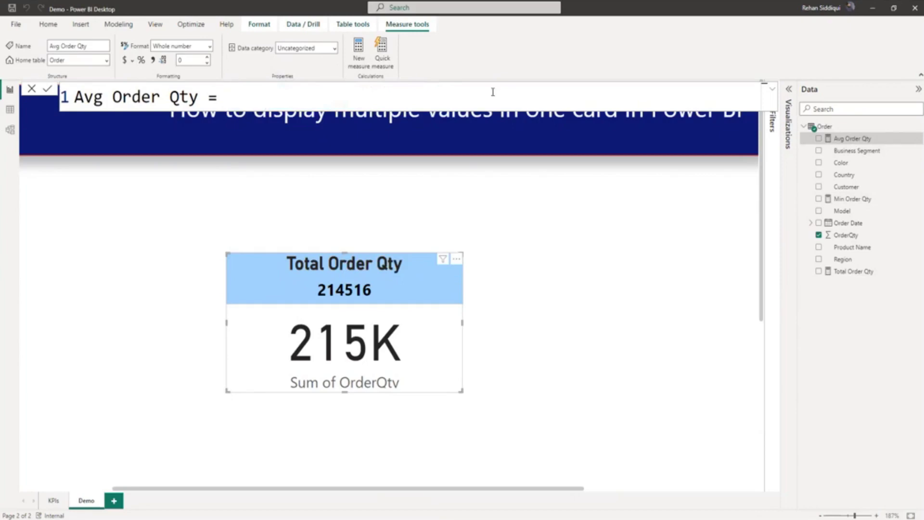
type("Av")
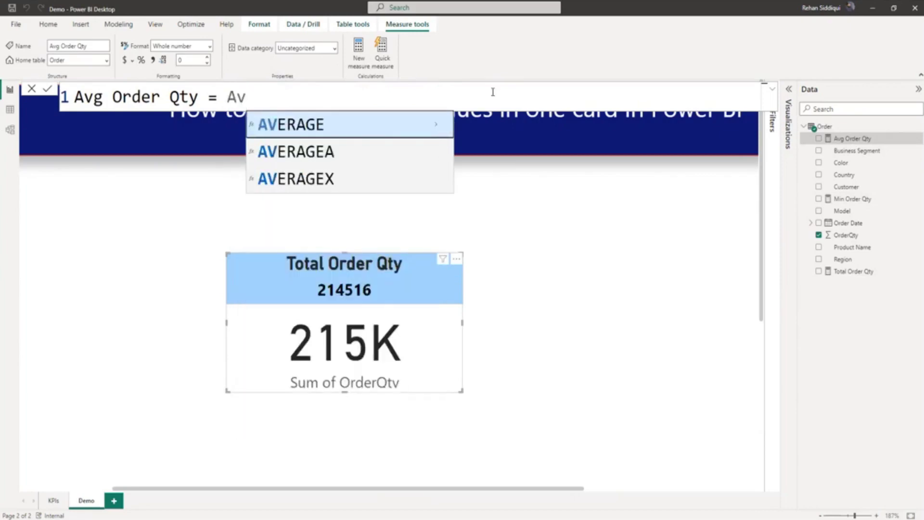
key("Tab")
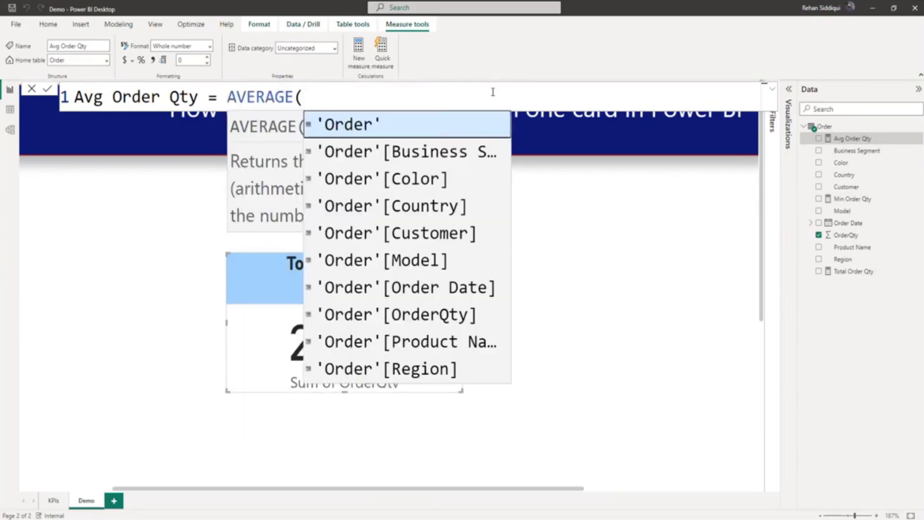
type("ord")
key("Tab")
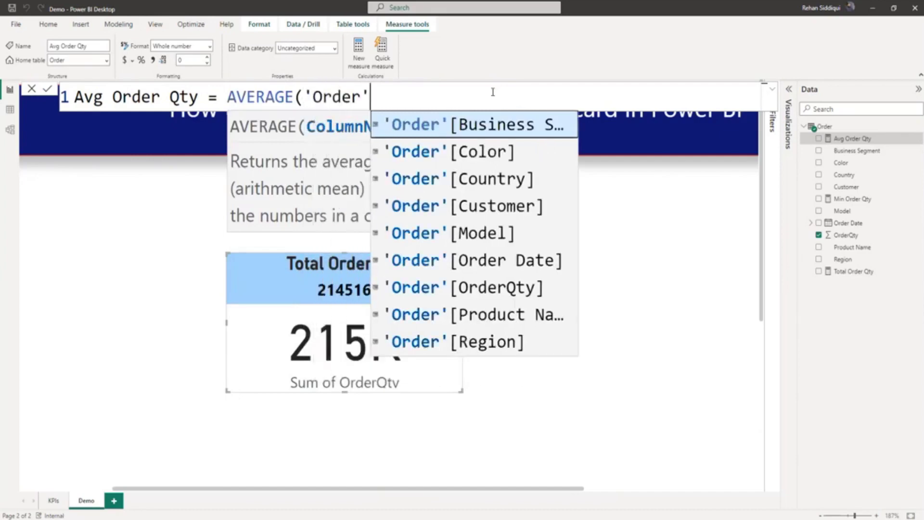
type("[")
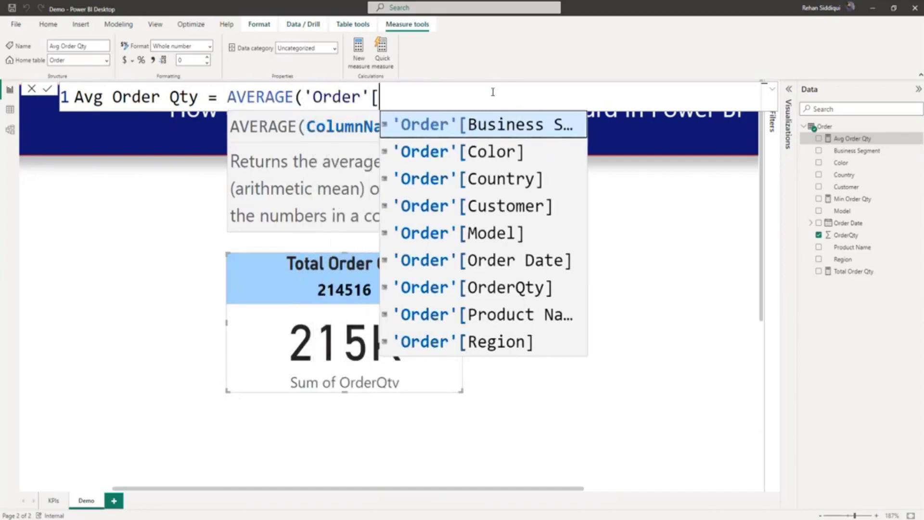
type("or")
key("Down")
key("Down")
key("Tab")
type(")")
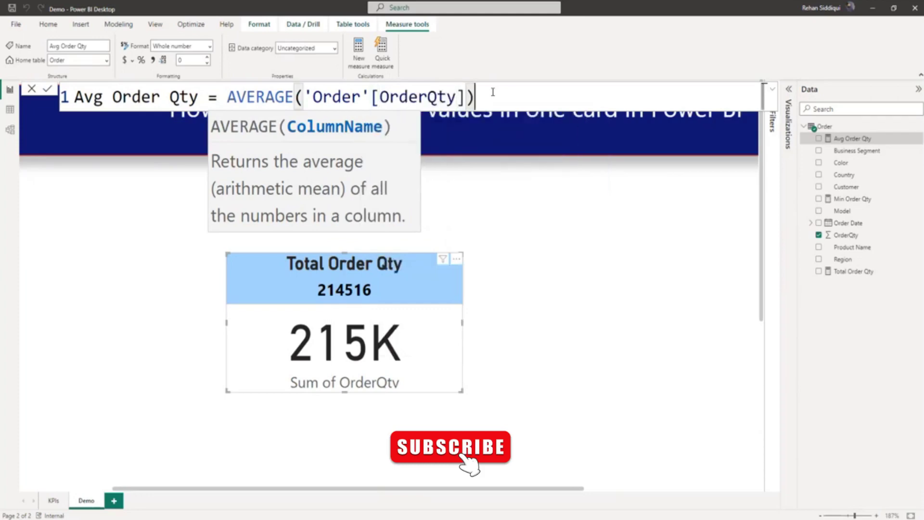
key("Return")
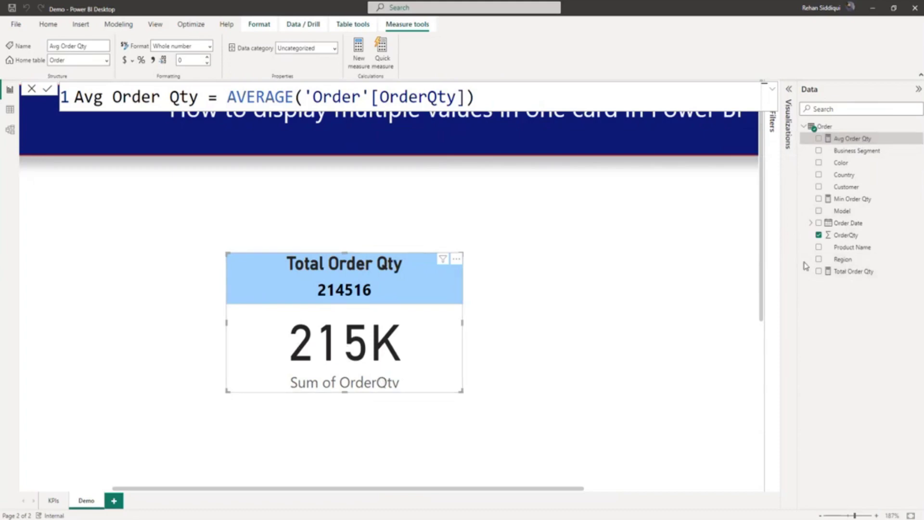
- Create a new measure in the Order table named Avg and Min Order Qty
right_click(854, 251)
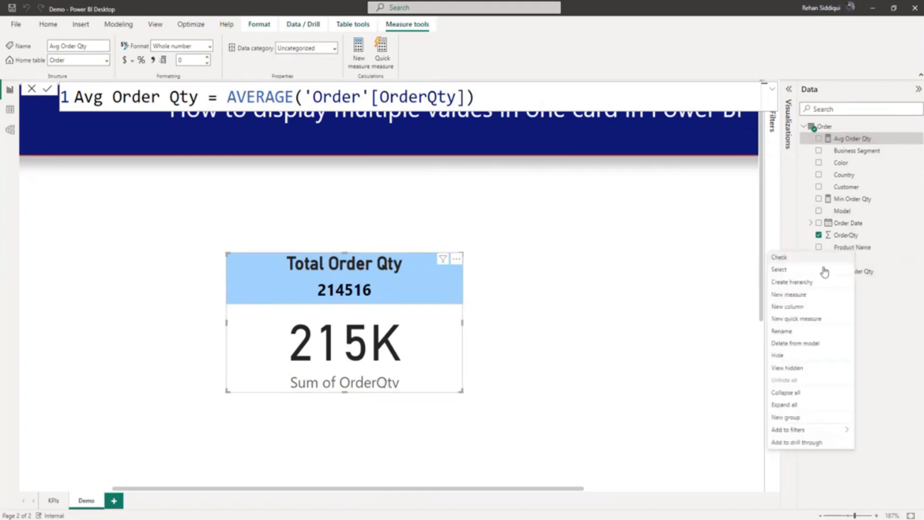
left_click(789, 294)
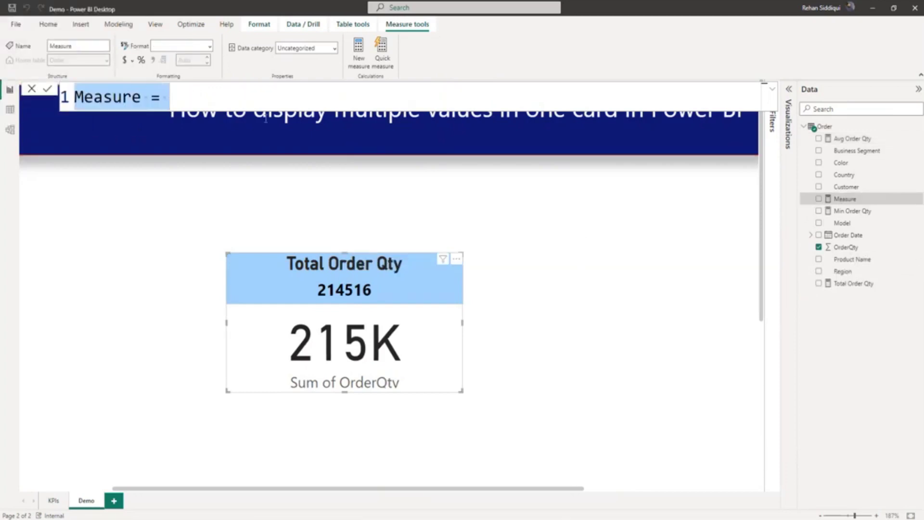
left_click(176, 95)
left_click_drag(141, 99, 64, 104)
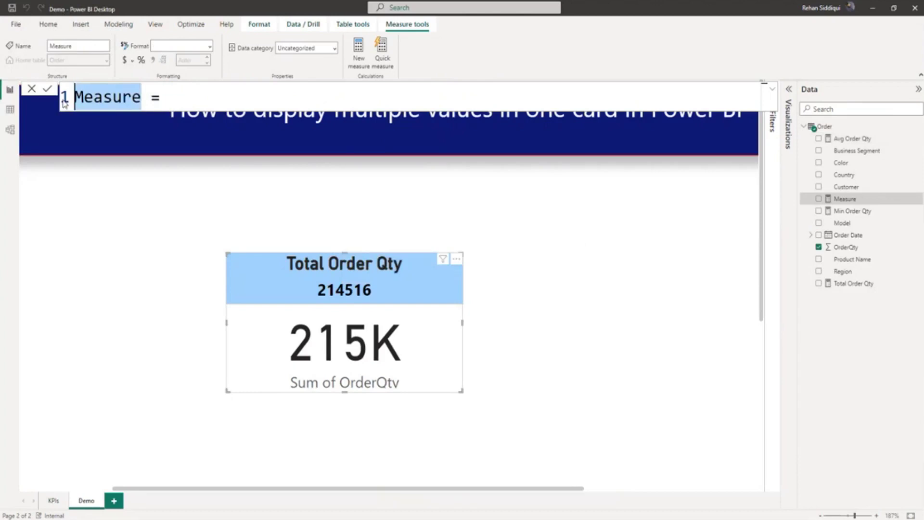
type("A")
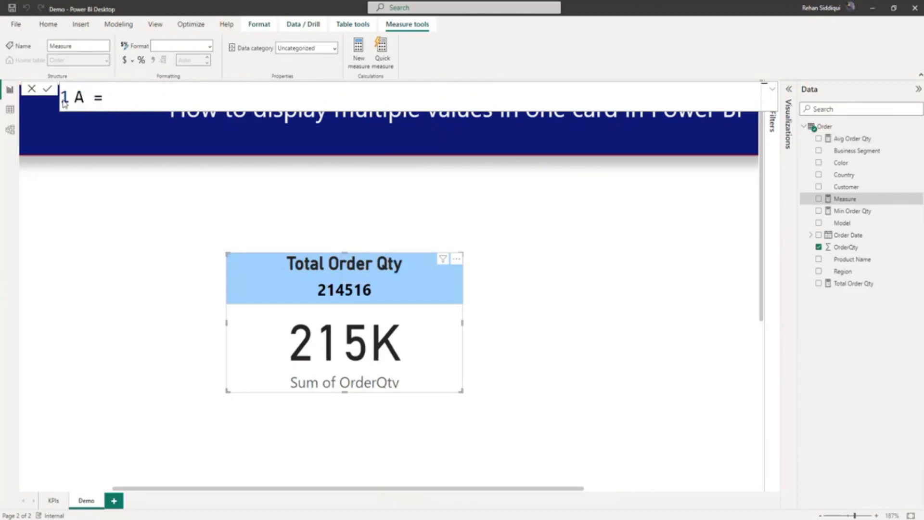
type("vg and ")
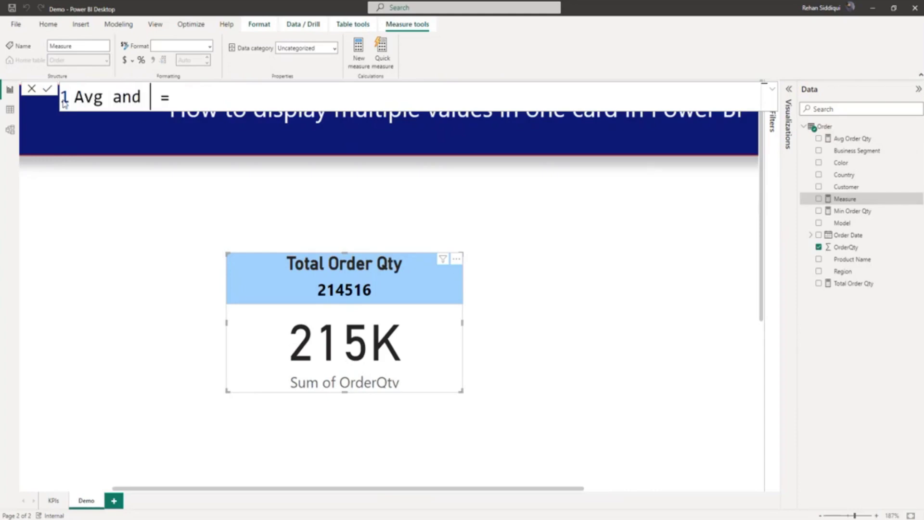
type("Min O")
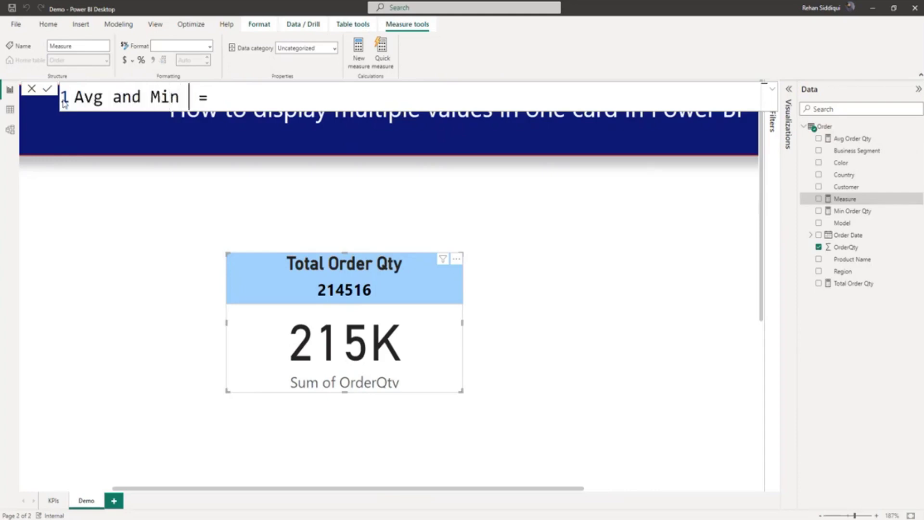
type("rder Q")
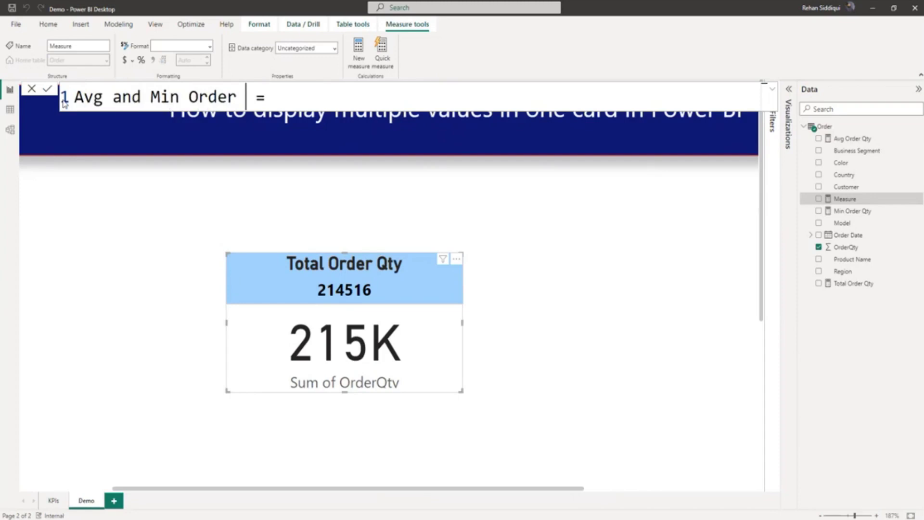
type("ty")
- Define the measure as [Avg Order Qty] & " | " & [Min Order Qty]
key("Right")
key("Right")
type("[")
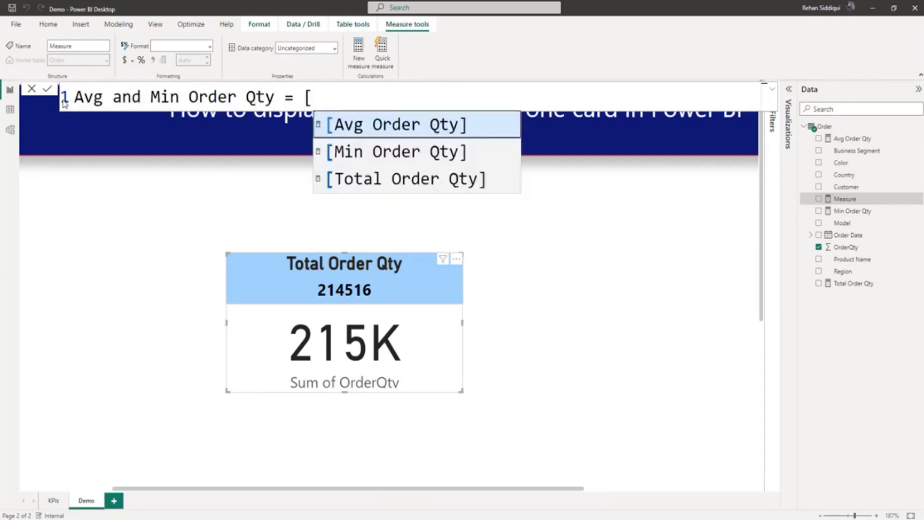
key("Down")
key("Up")
key("Tab")
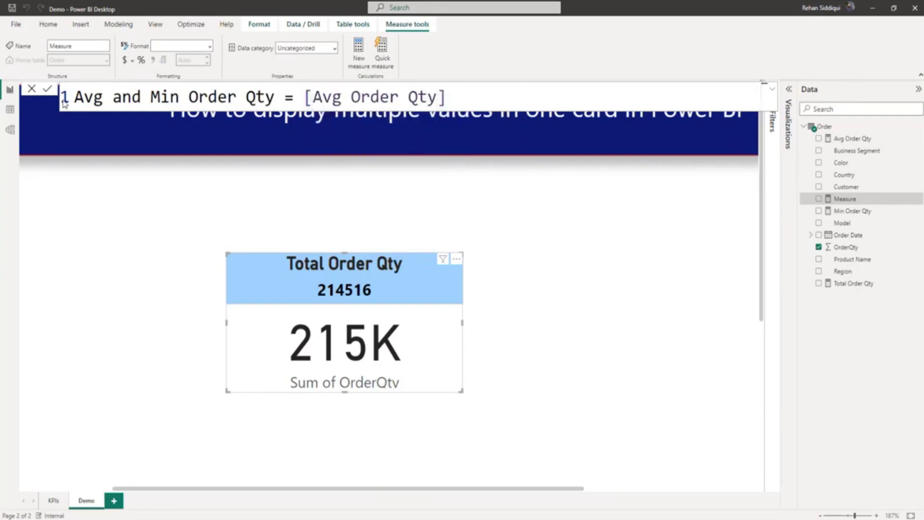
type("& \" | \" & ")
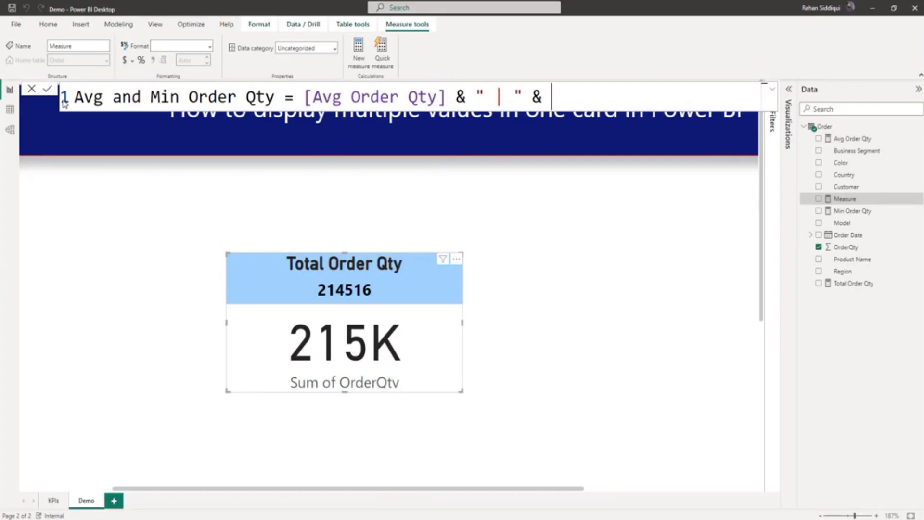
type("[m")
key("Tab")
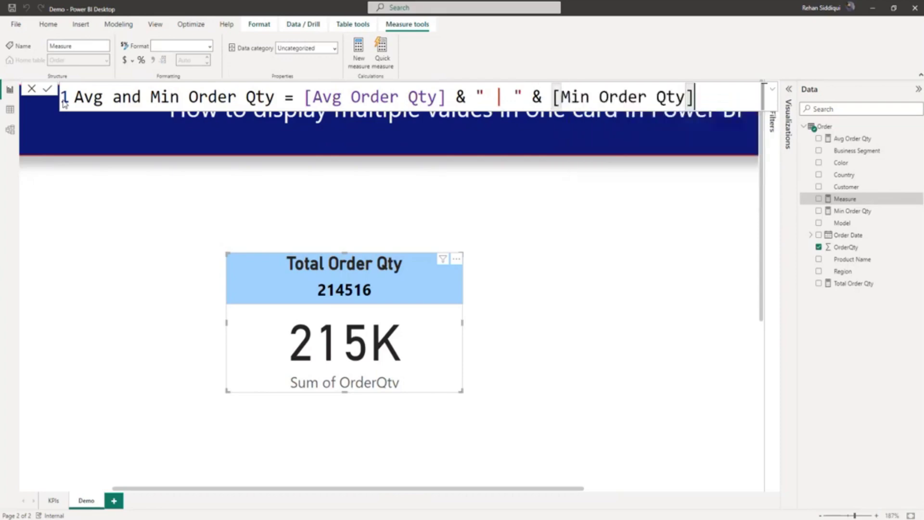
key("Return")
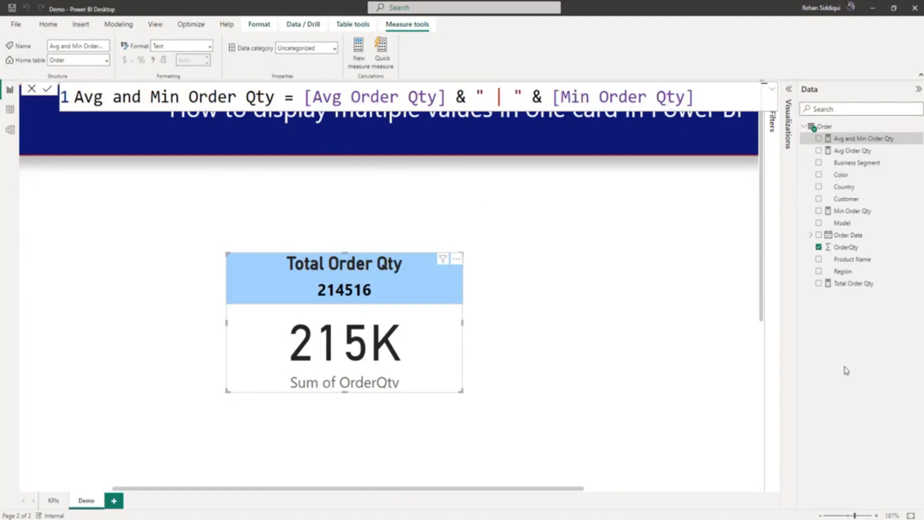
- Wrap the Avg Order Qty formula in FORMAT(..., 0)
left_click(853, 151)
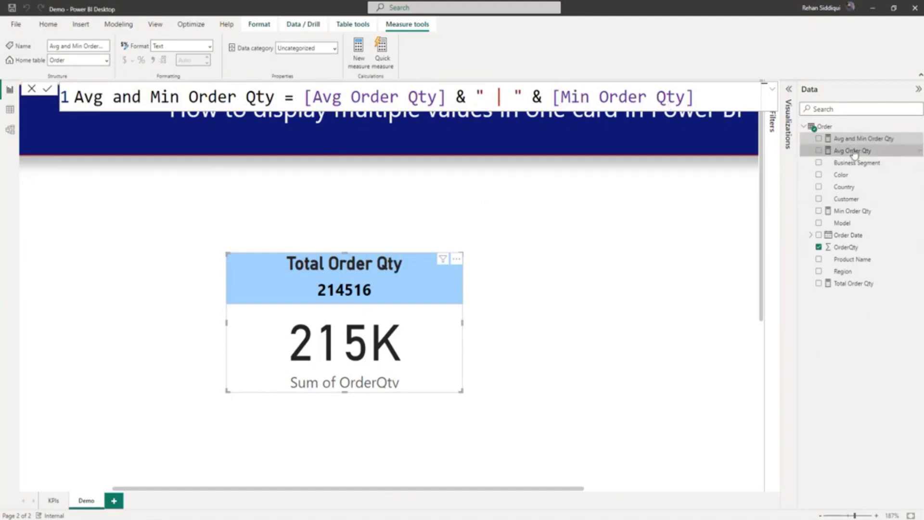
left_click(228, 96)
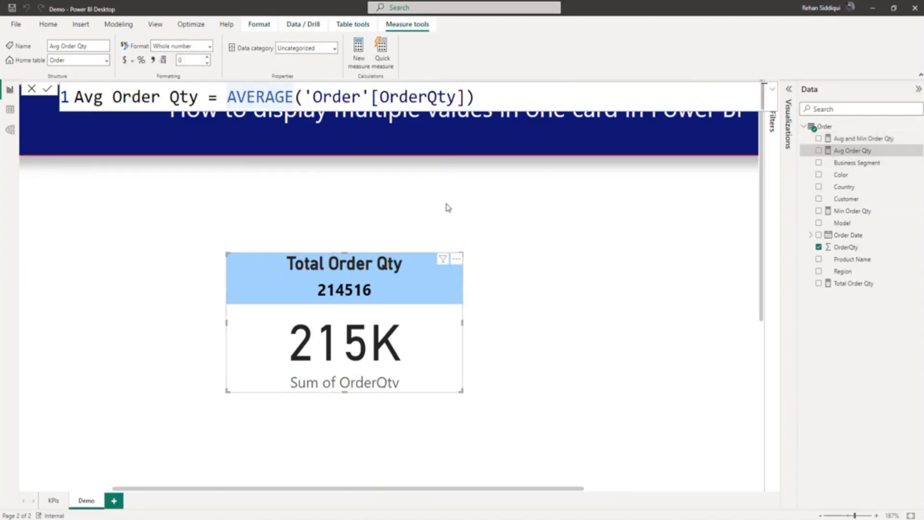
type("From")
key("BackSpace")
key("BackSpace")
key("BackSpace")
type("orm")
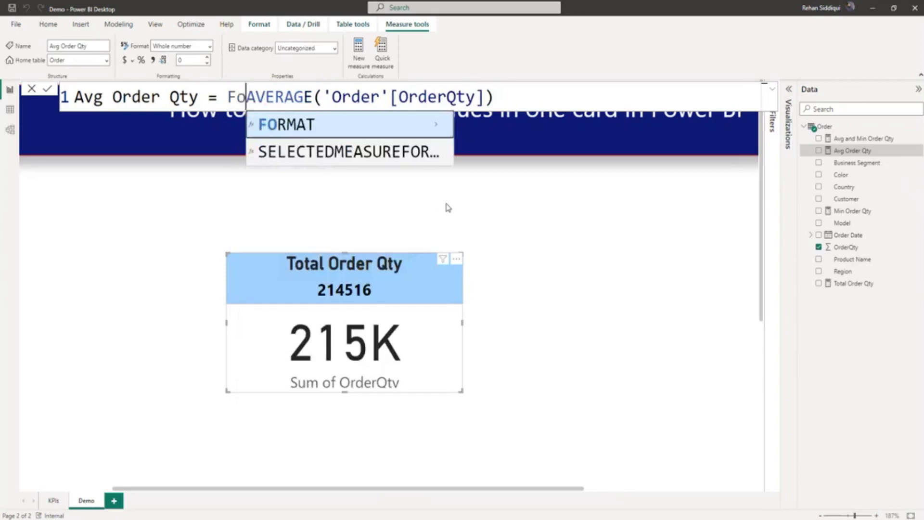
key("Tab")
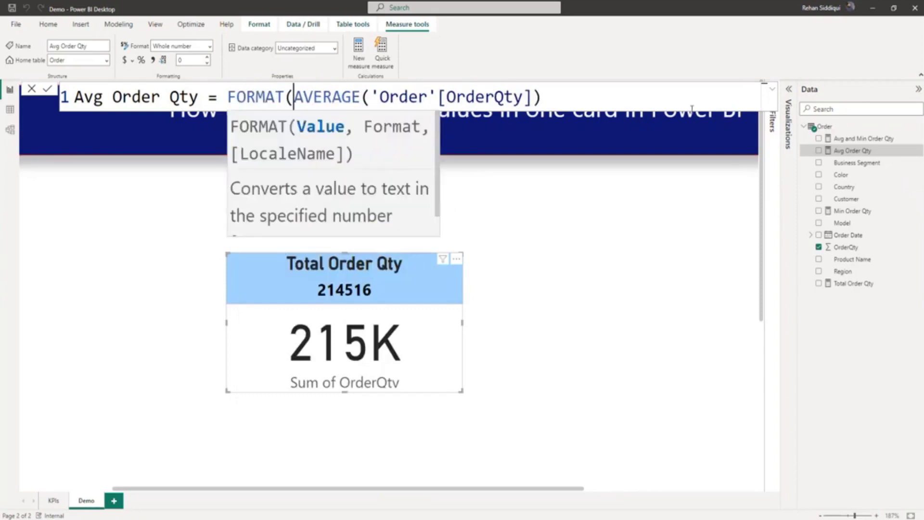
left_click(567, 94)
type("),")
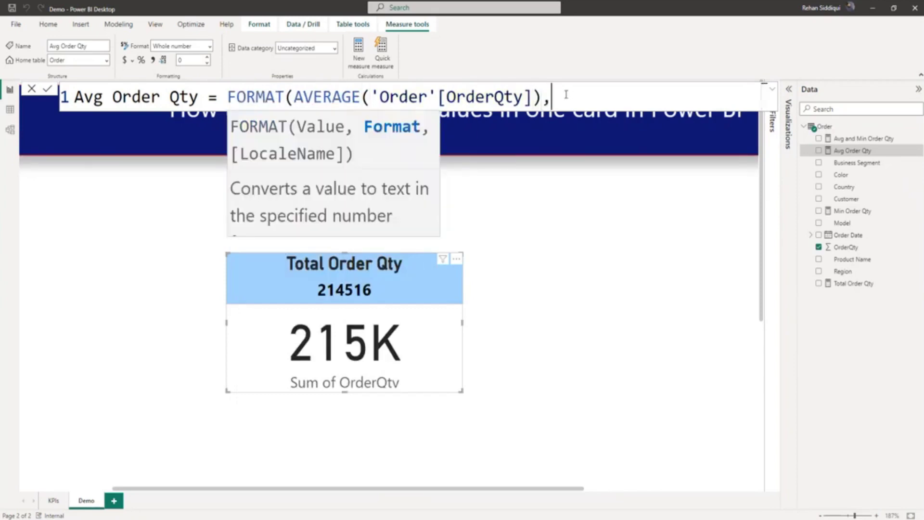
type("0)")
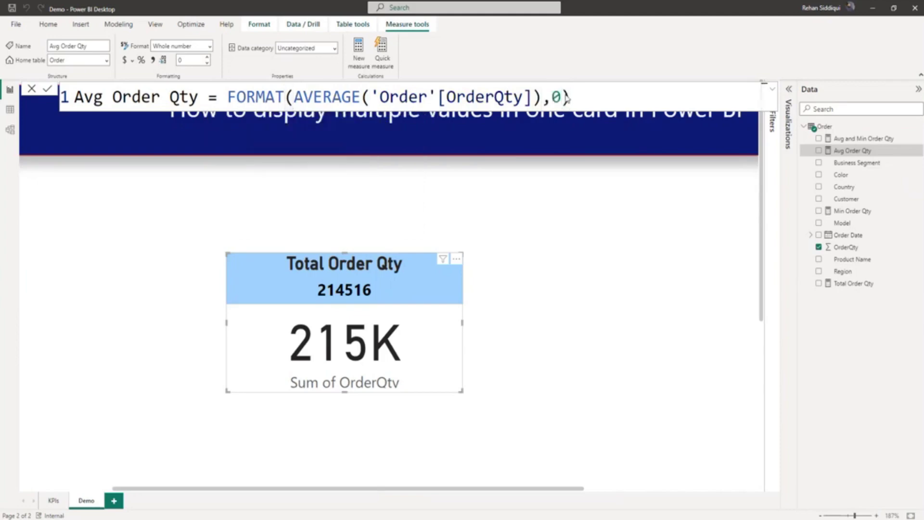
key("Return")
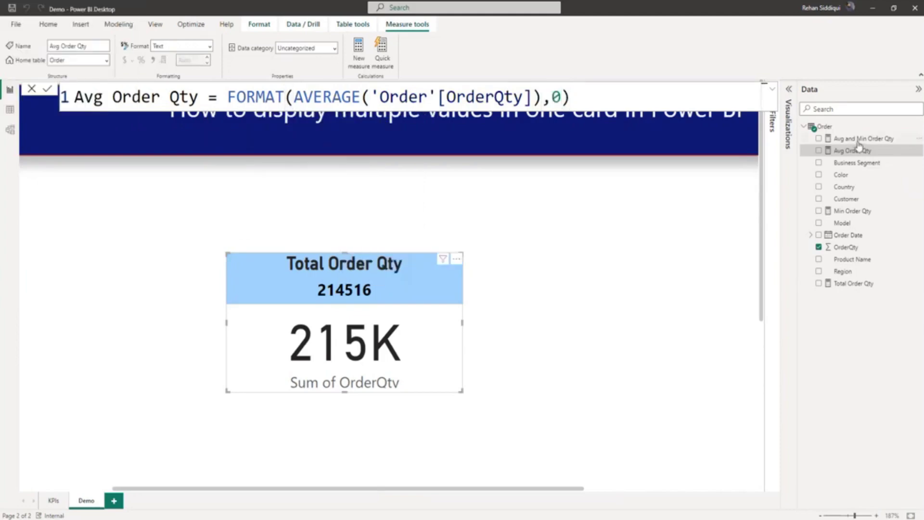
- Wrap the Min Order Qty formula in FORMAT(..., 0)
left_click(851, 212)
left_click(227, 97)
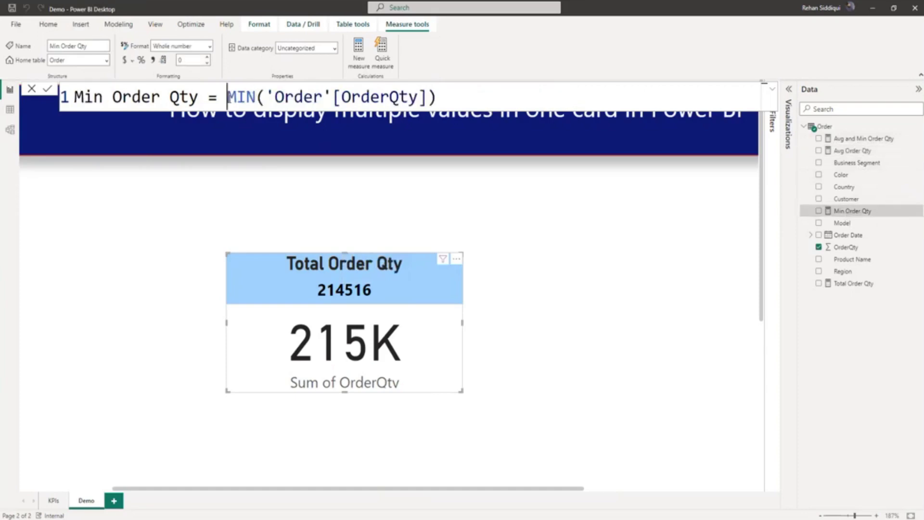
type("for")
key("Tab")
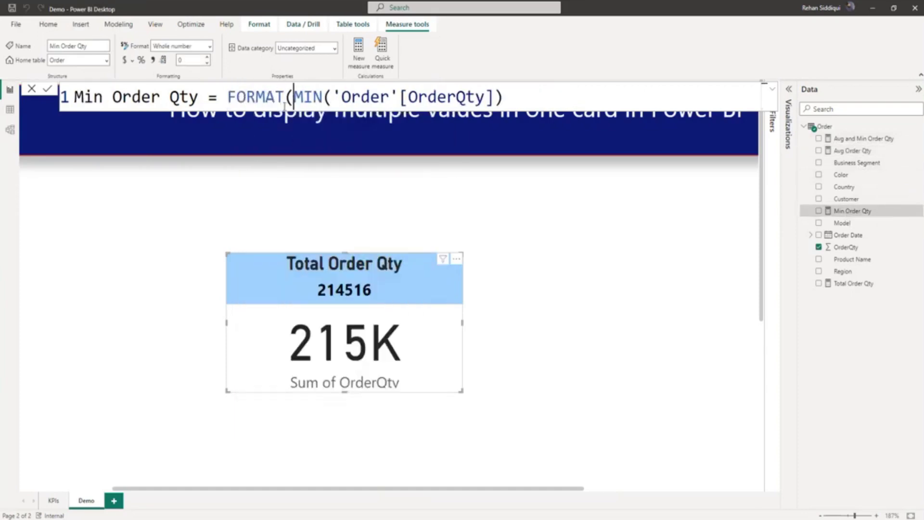
left_click(527, 92)
type(",0)")
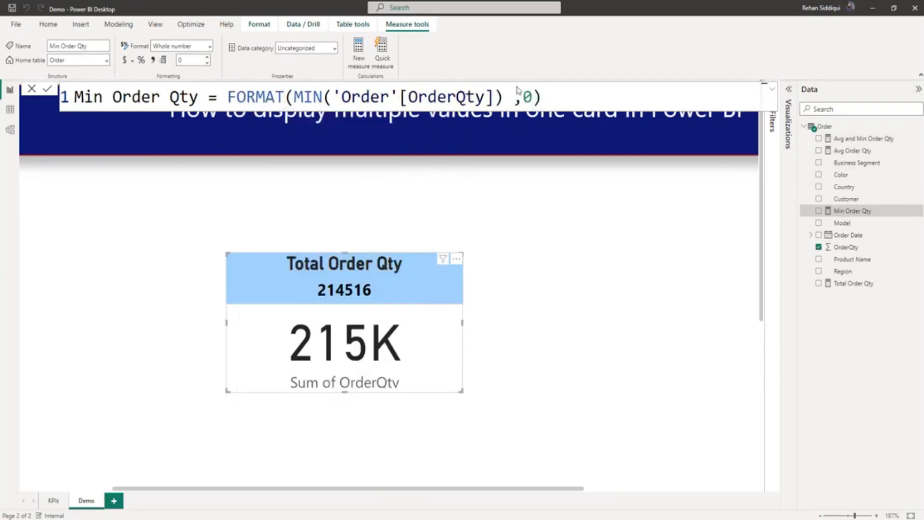
key("Return")
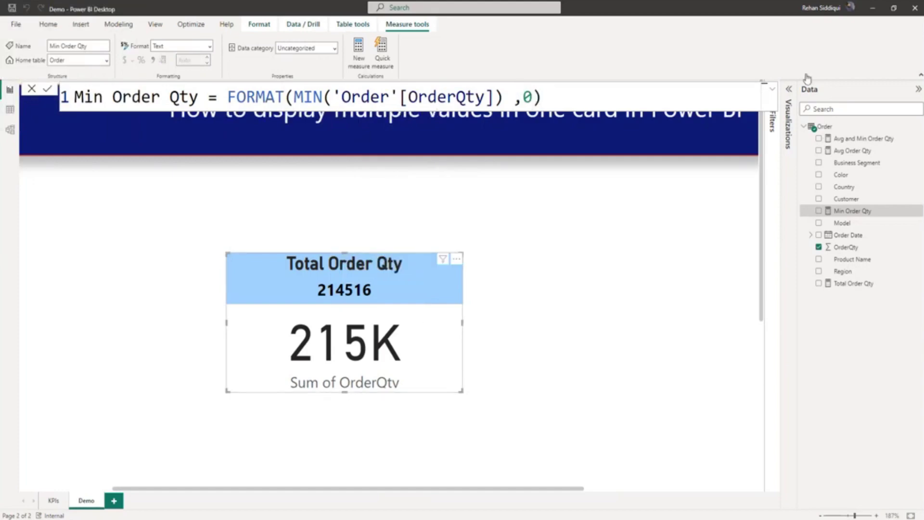
- Replace Sum of OrderQty in the card's fields with the Avg and Min Order Qty measure
left_click(789, 90)
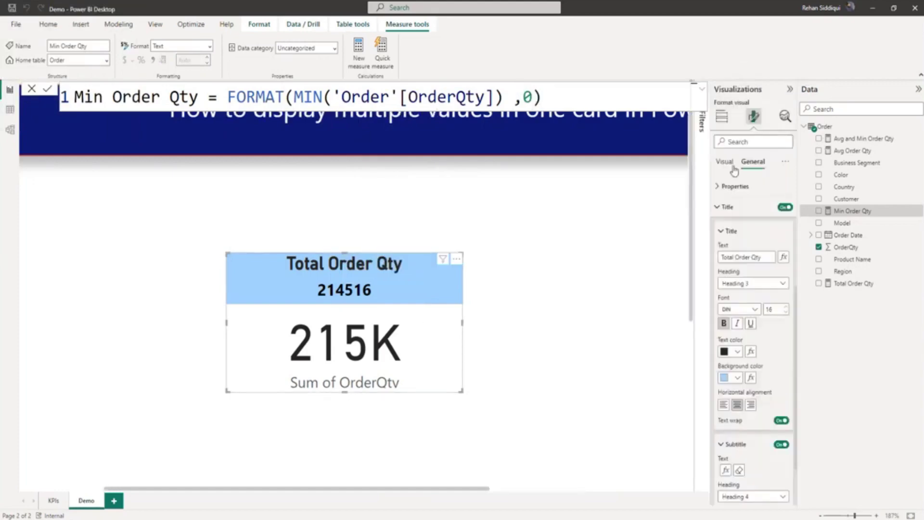
left_click(722, 118)
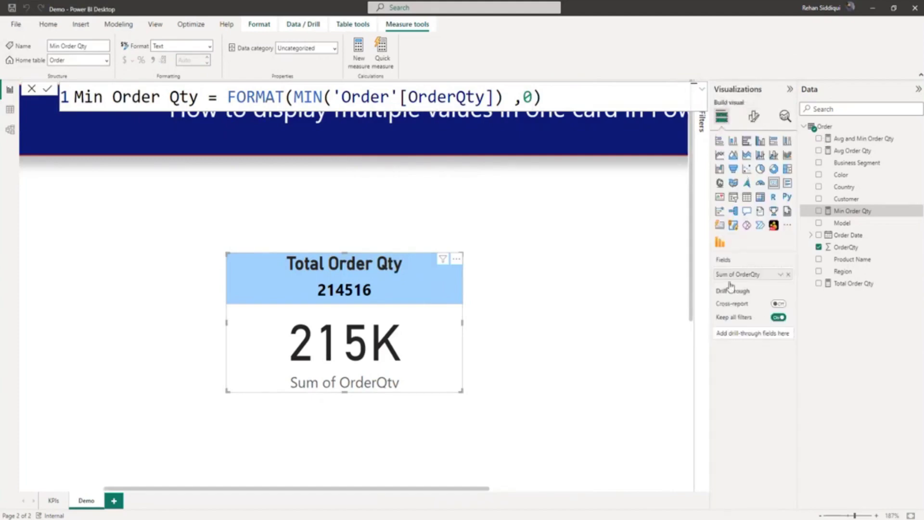
left_click(789, 275)
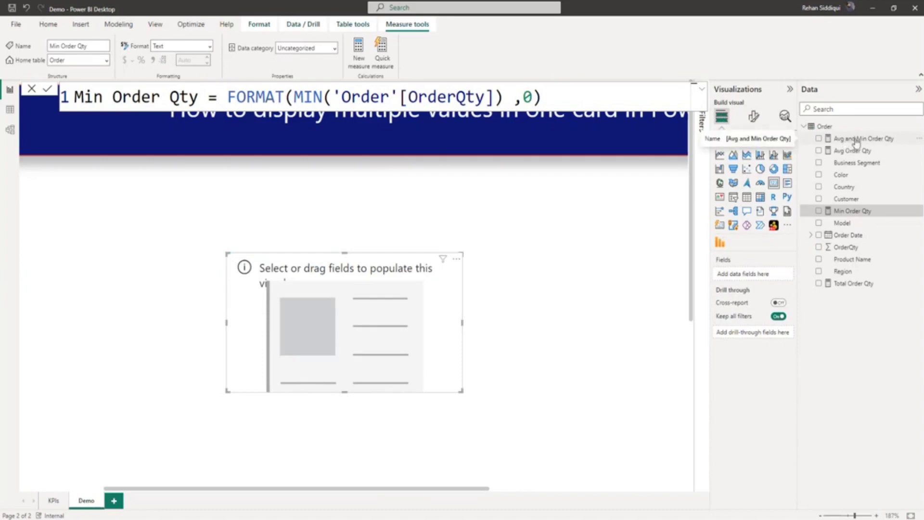
left_click_drag(867, 141, 755, 278)
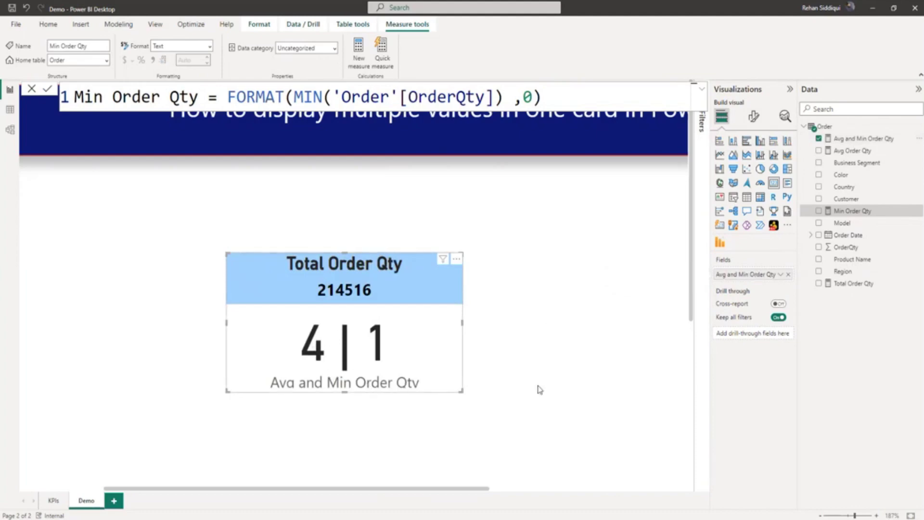
left_click(781, 275)
- Rename the card's field label for this visual to Aug | Min
left_click(799, 290)
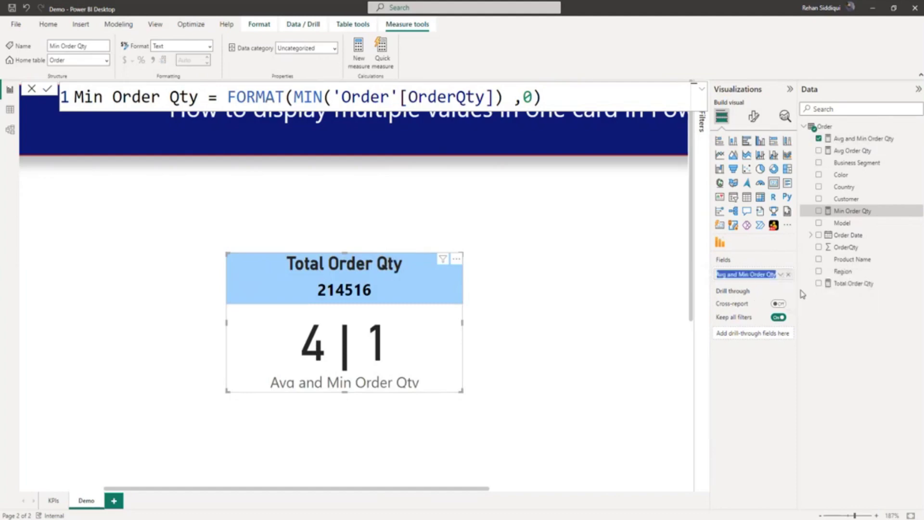
type("Avg |")
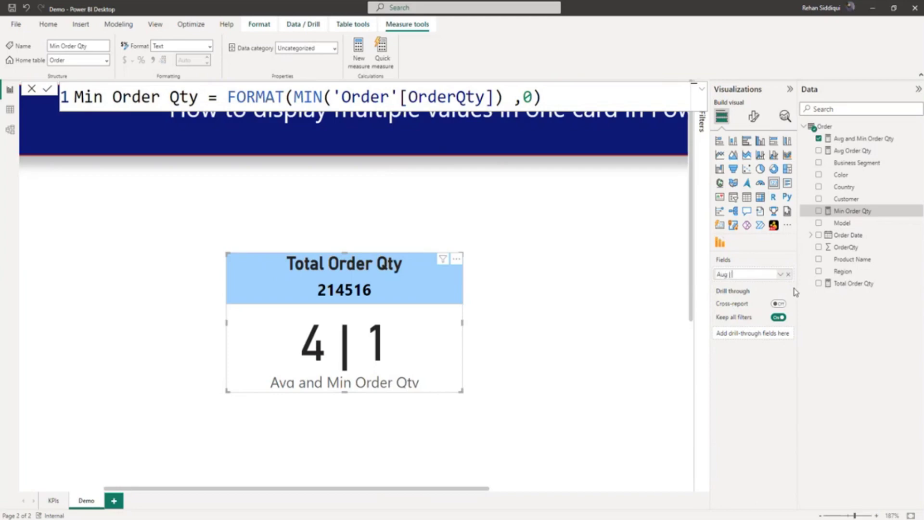
key("Return")
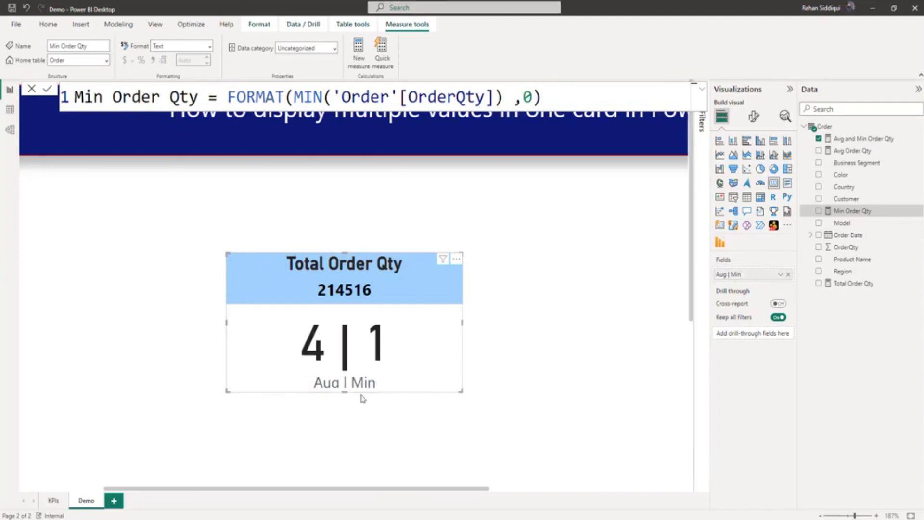
- Set the card's callout value font size to 33
left_click(754, 118)
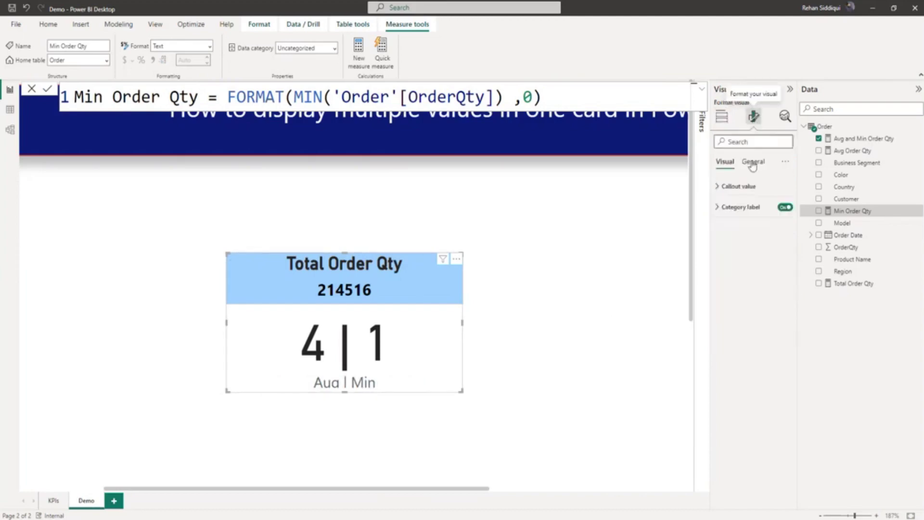
left_click(720, 187)
left_click(787, 224)
left_click(788, 224)
left_click(787, 224)
left_click(787, 223)
left_click(787, 218)
left_click(787, 218)
left_click(787, 218)
left_click(787, 218)
left_click(787, 223)
left_click(787, 223)
left_click(787, 223)
left_click(787, 223)
left_click(787, 223)
left_click(787, 223)
left_click(787, 223)
left_click(787, 223)
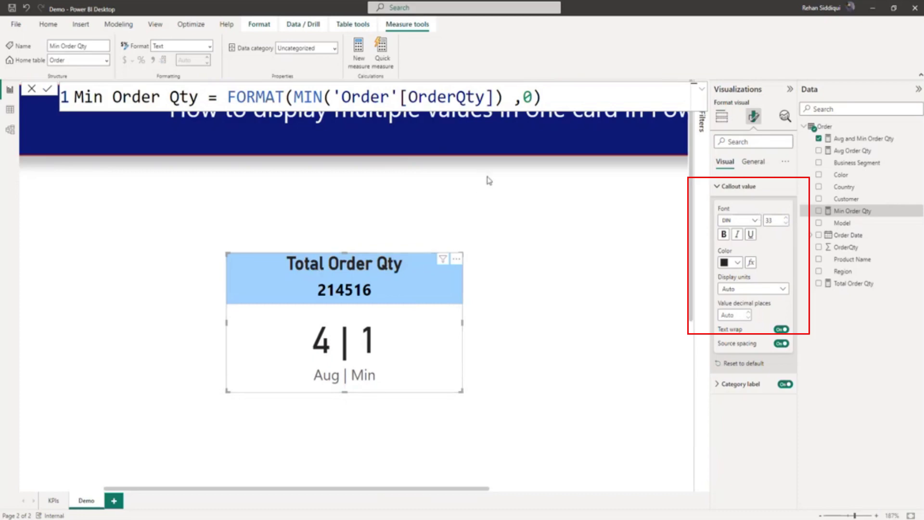
left_click(312, 270)
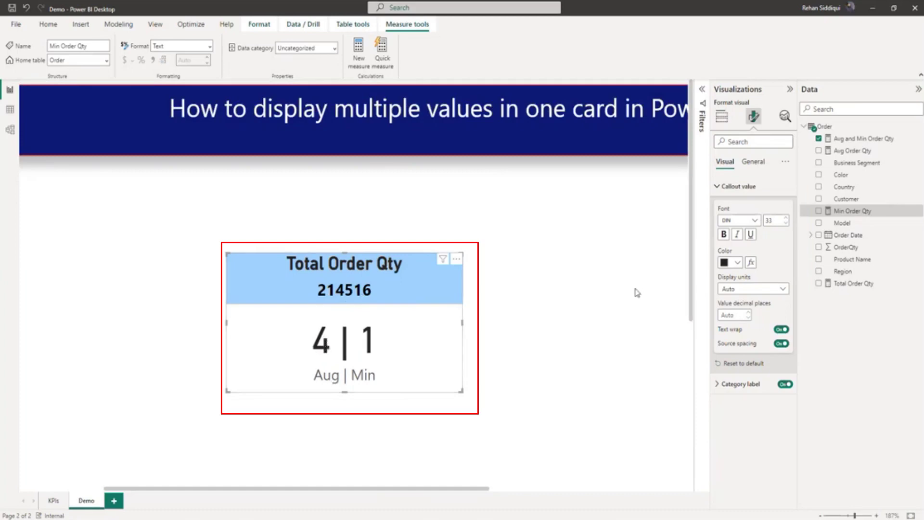
- Correct the card's label from Aug | Min to Avg | Min and move the card higher
left_click(721, 116)
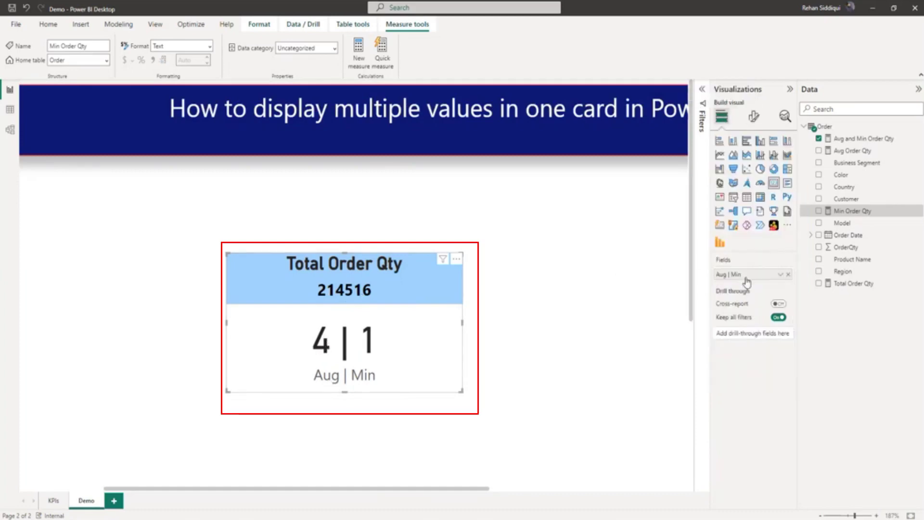
left_click(781, 275)
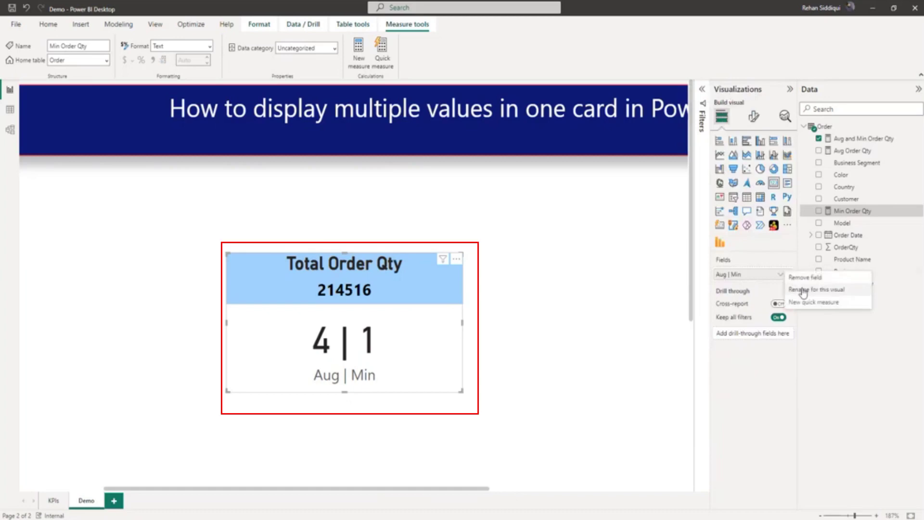
left_click(795, 289)
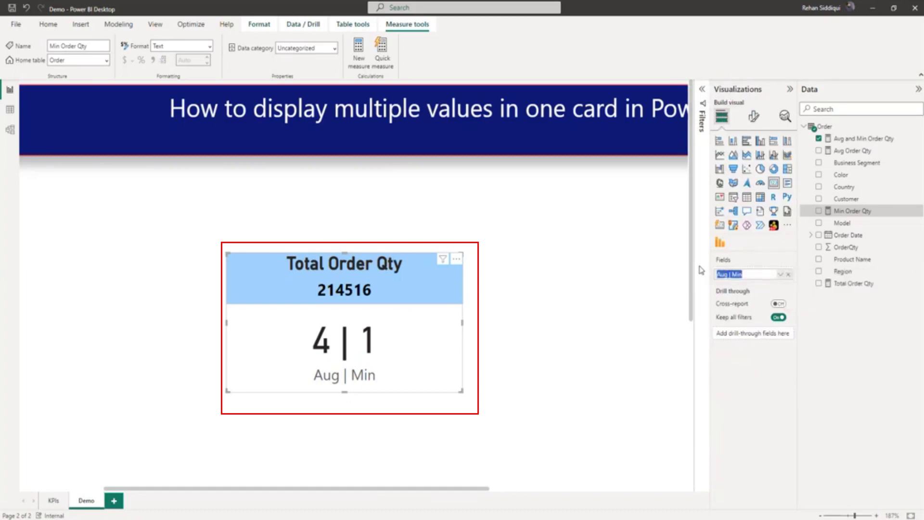
left_click(756, 284)
type("v")
key("Return")
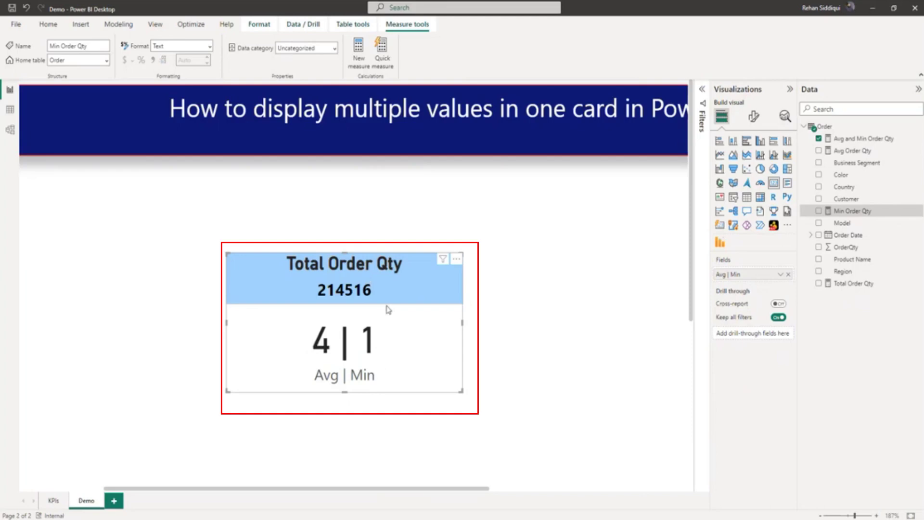
left_click_drag(386, 289, 389, 243)
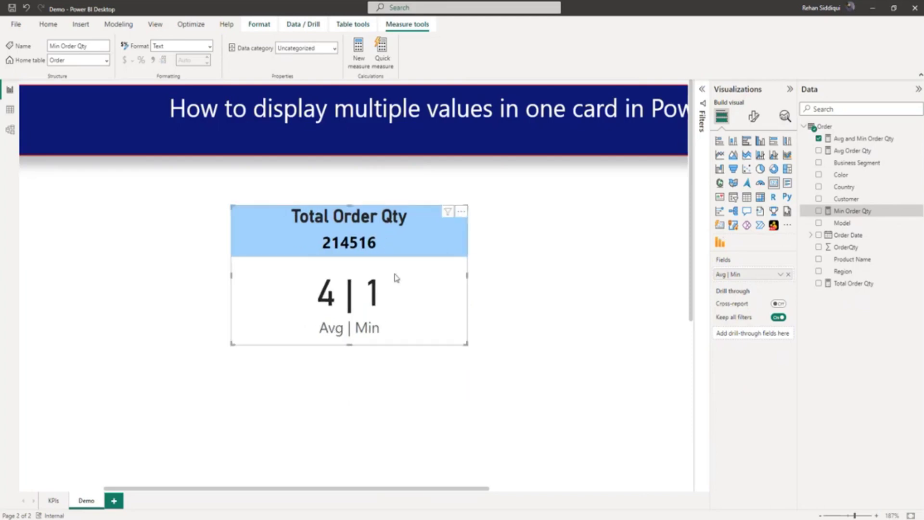